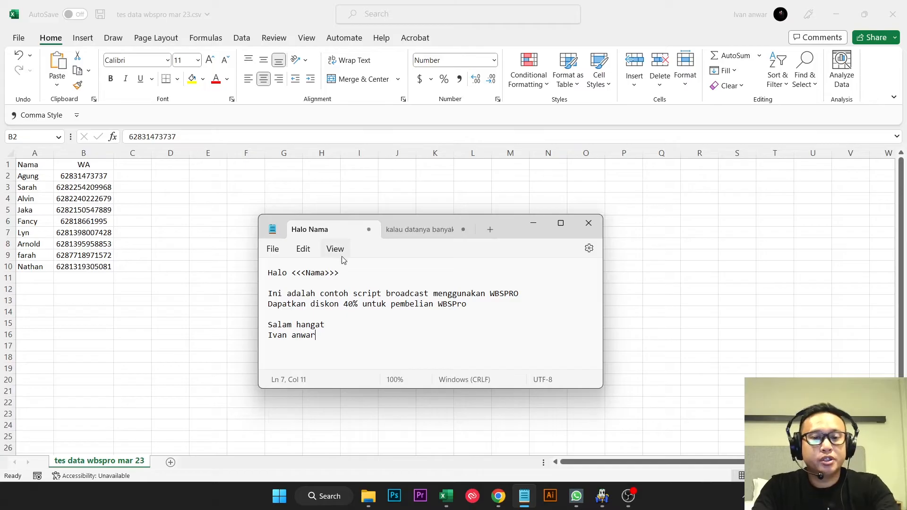
# Switch to the Excel contact list, insert a column before the WA column and enter the header Spin1.
pyautogui.click(380, 293)
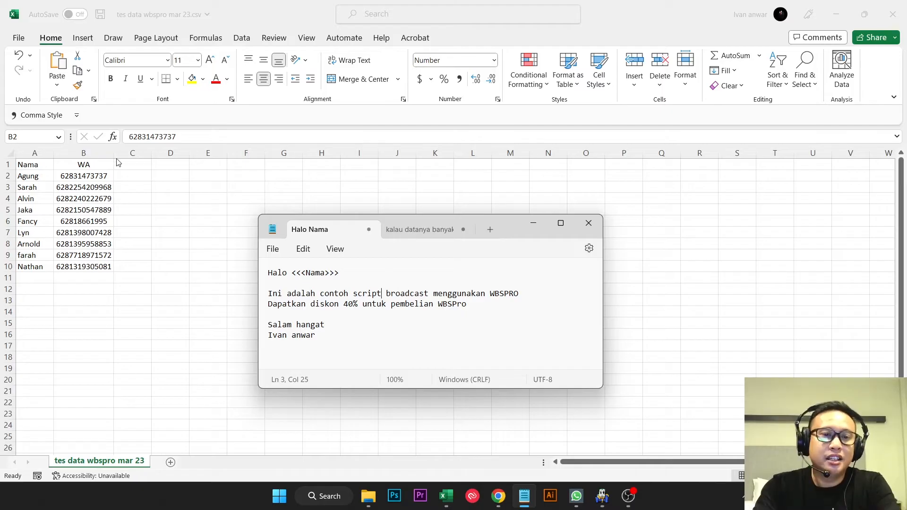
pyautogui.click(93, 160)
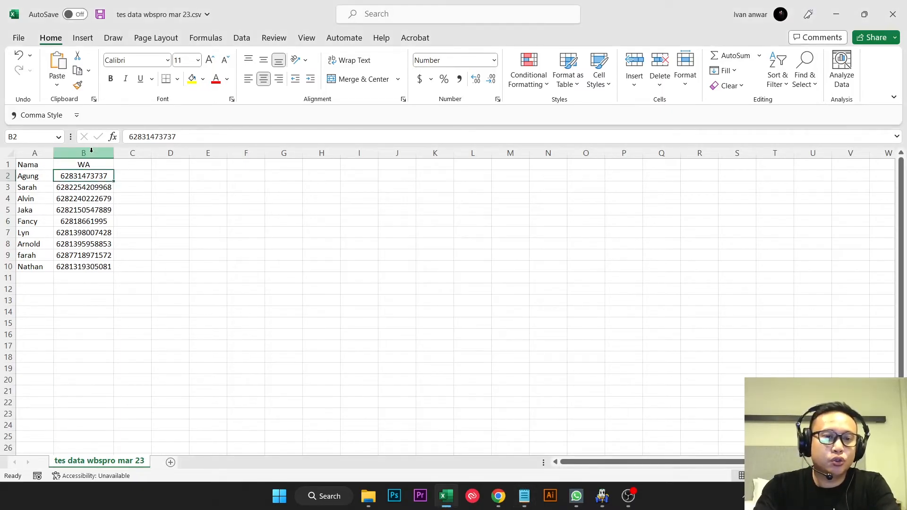
pyautogui.click(93, 157)
pyautogui.rightClick(93, 157)
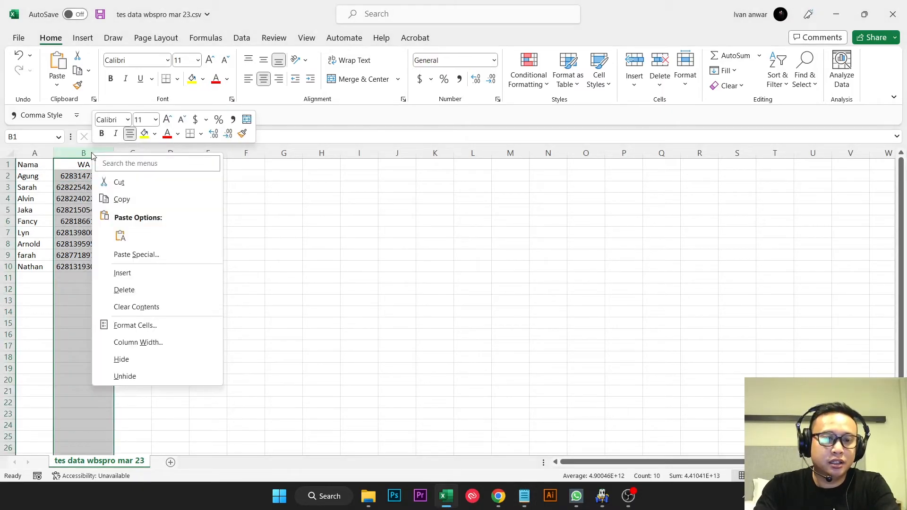
pyautogui.click(123, 273)
pyautogui.click(71, 163)
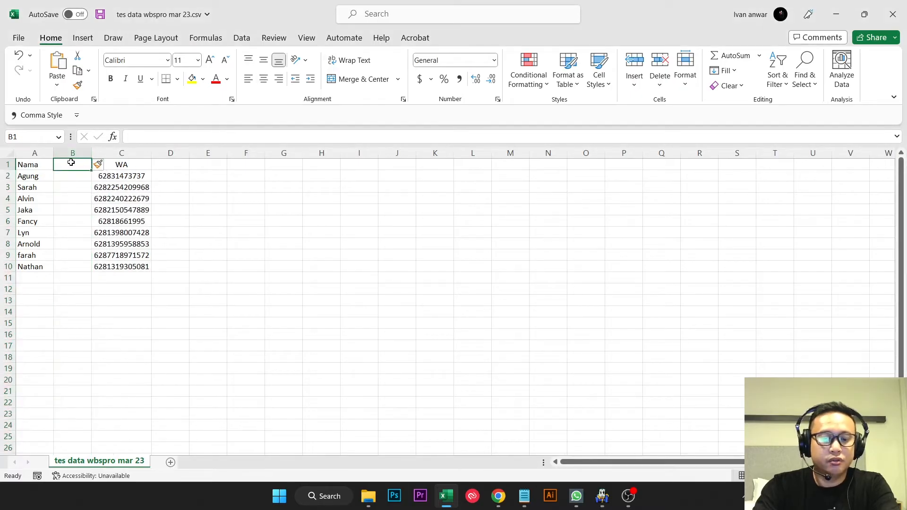
pyautogui.write('Spin1')
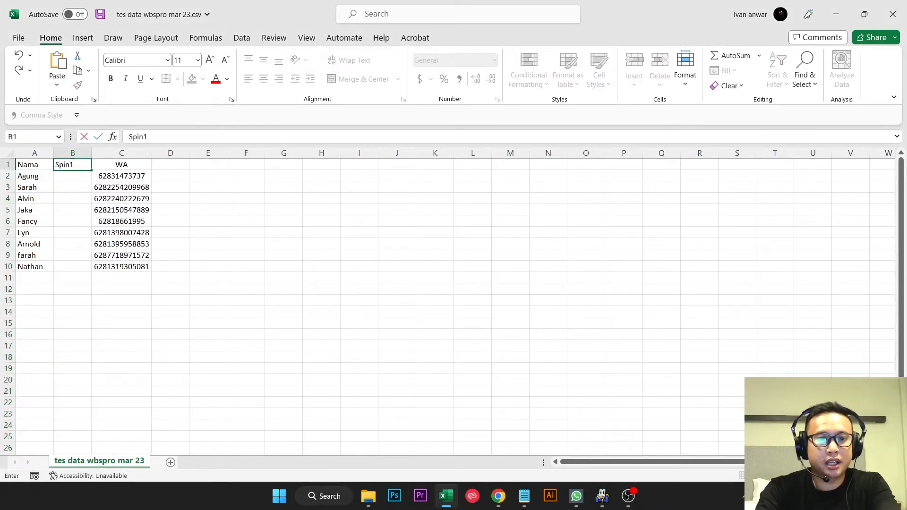
pyautogui.press('Return')
# Enter Naskah and Script in the first two Spin1 cells and fill the alternating pattern down to row 10.
pyautogui.write('Naskah')
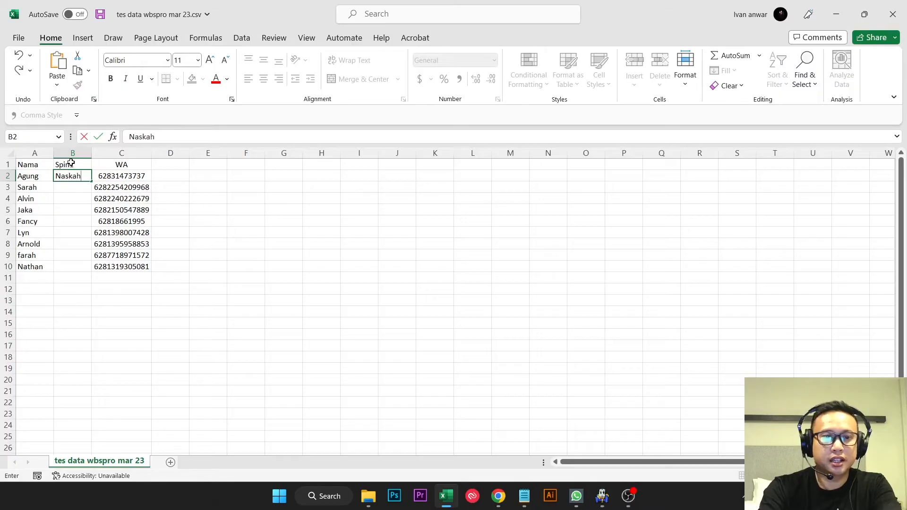
pyautogui.press('Return')
pyautogui.write('Scrip')
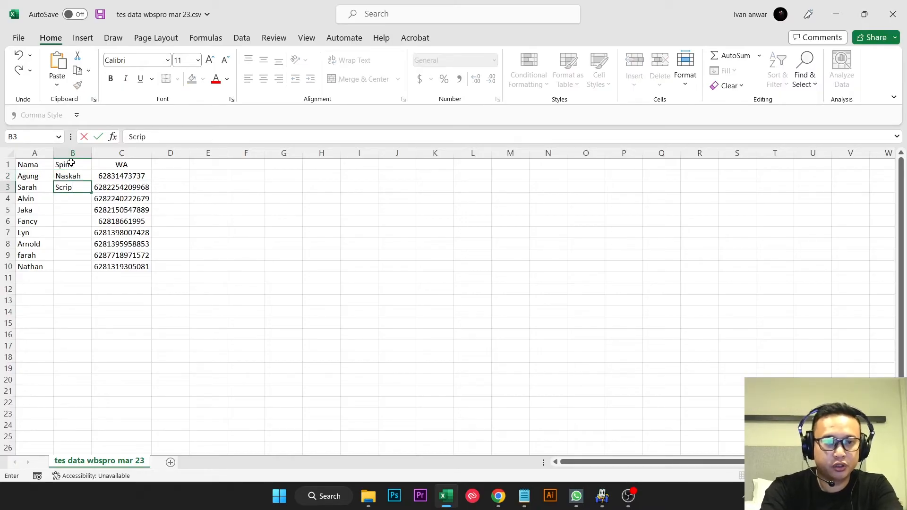
pyautogui.write('ipt')
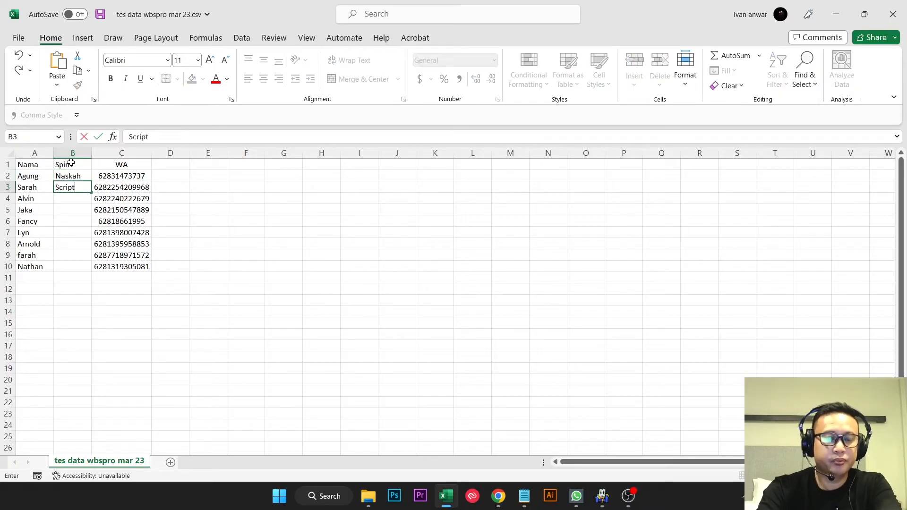
pyautogui.press('Return')
pyautogui.moveTo(71, 176); pyautogui.dragTo(84, 270)
pyautogui.click(199, 310)
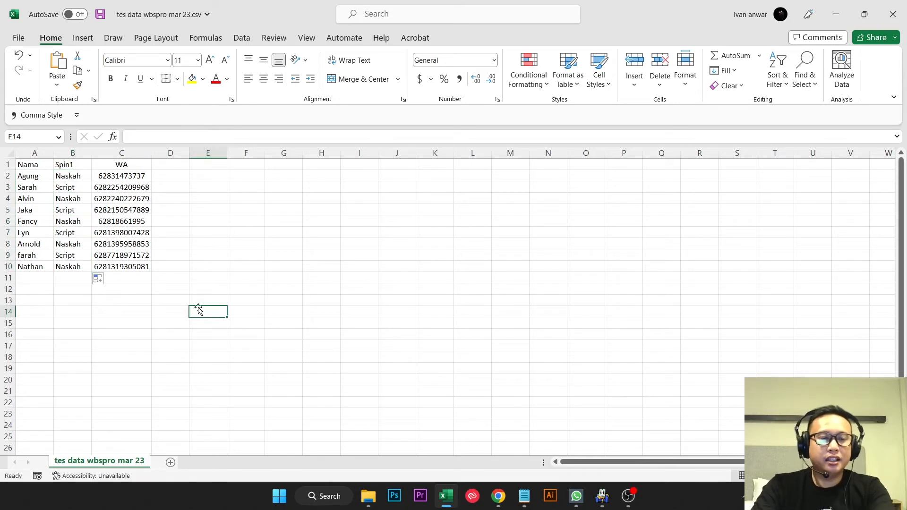
pyautogui.click(35, 180)
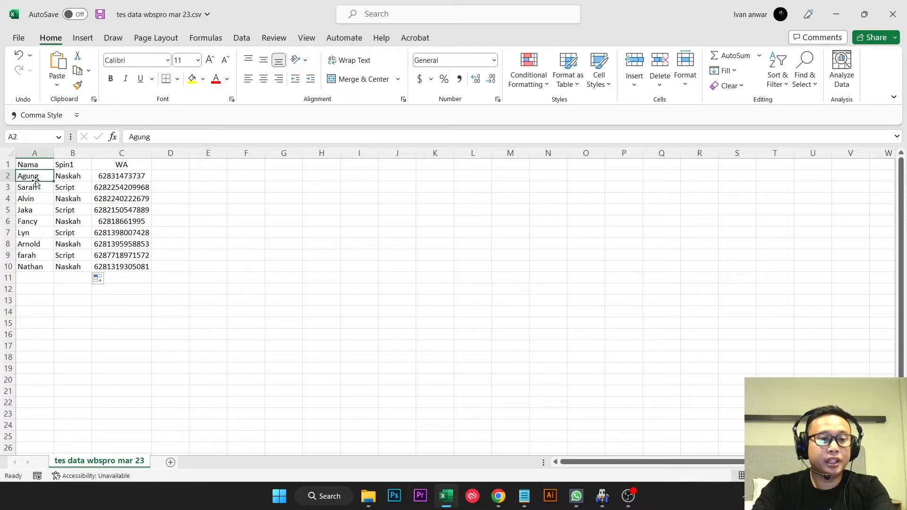
pyautogui.click(71, 178)
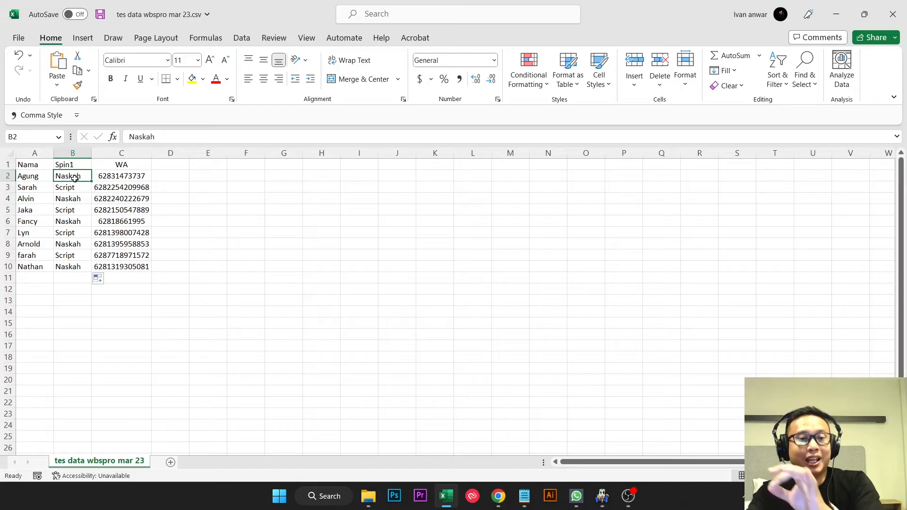
pyautogui.click(44, 189)
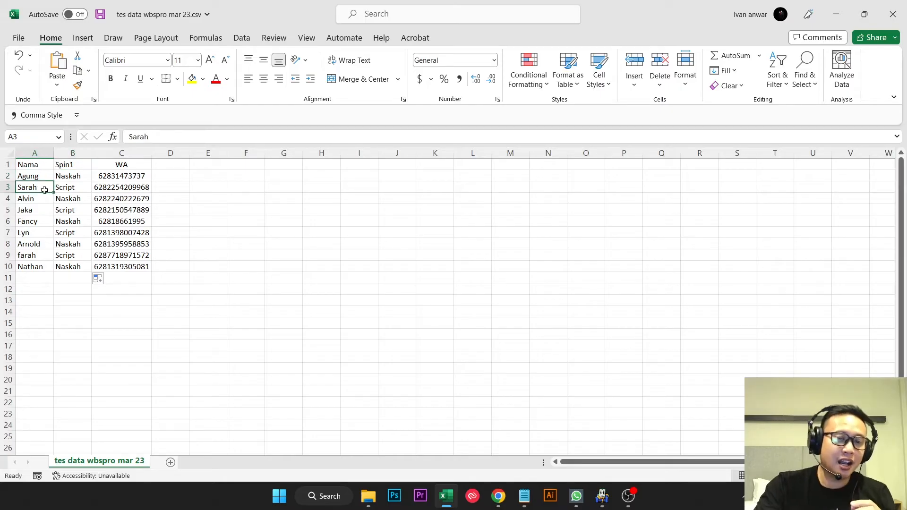
pyautogui.click(71, 189)
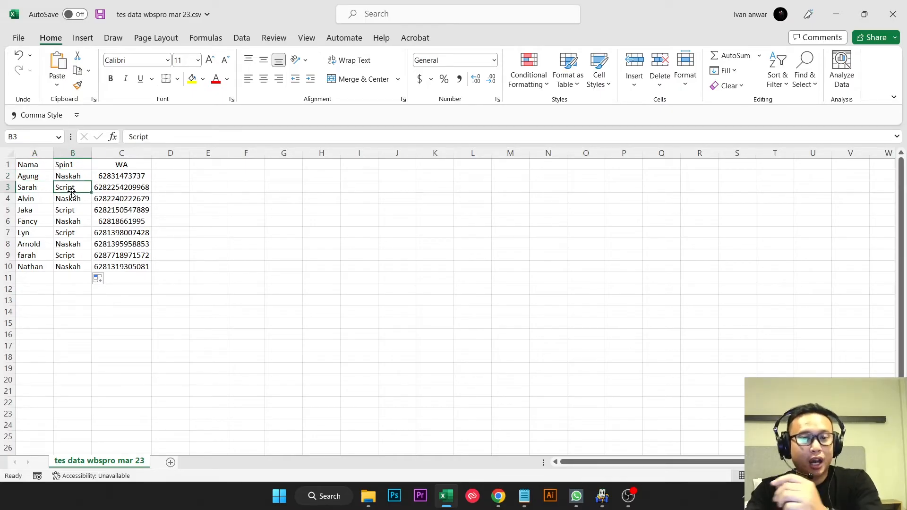
# Switch to the Notepad message, replace the word "script" with <<<Spin1>>> and add WA after "broadcast".
pyautogui.click(524, 497)
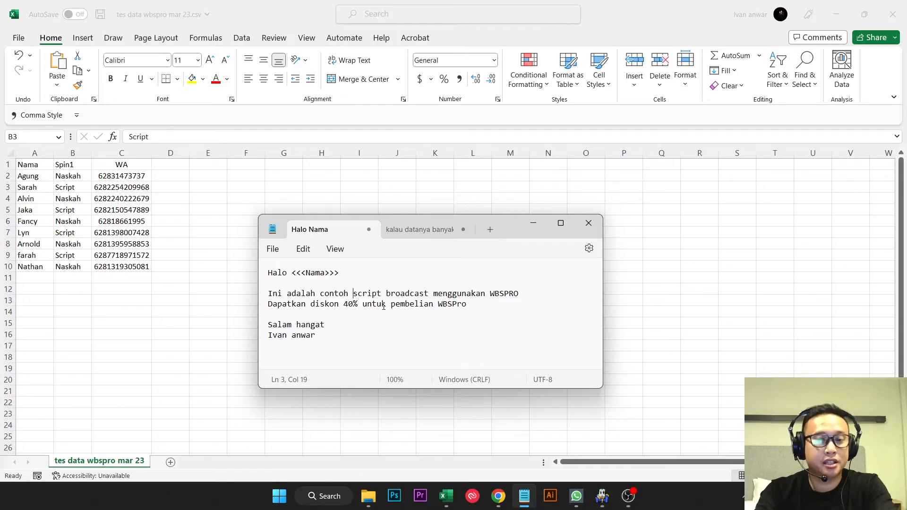
pyautogui.hotkey('ctrl', 'shift', 'Right')
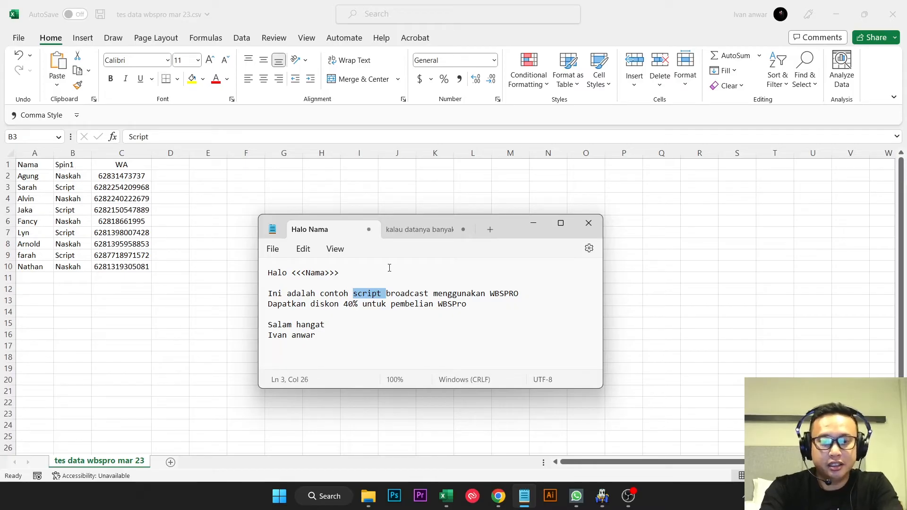
pyautogui.write('<<<Spin')
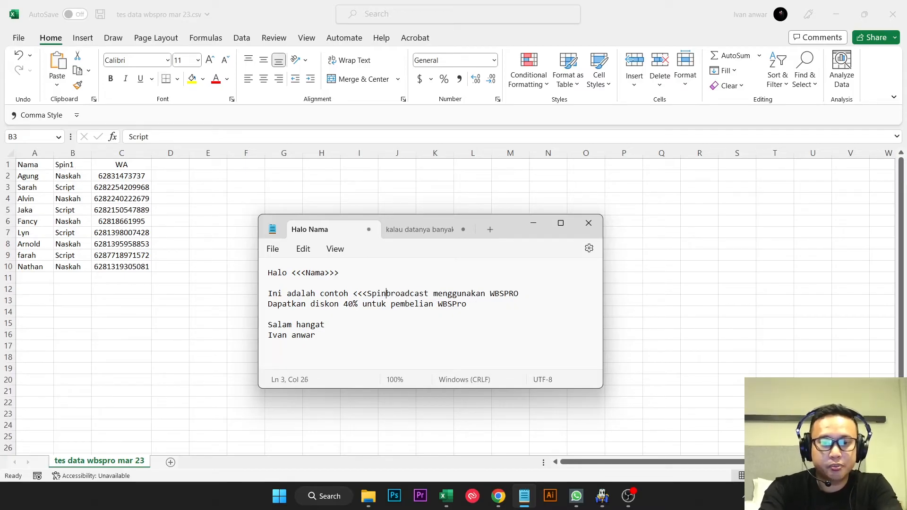
pyautogui.write('1>>> ')
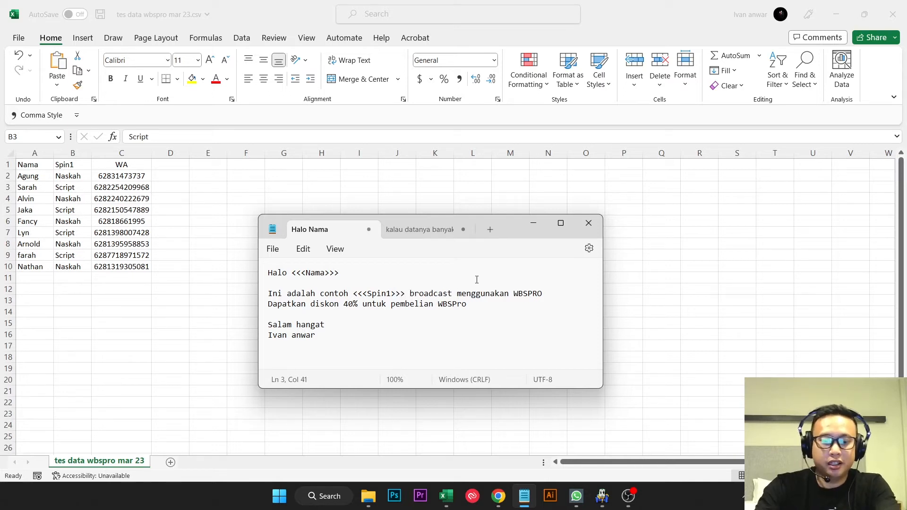
pyautogui.write('wA')
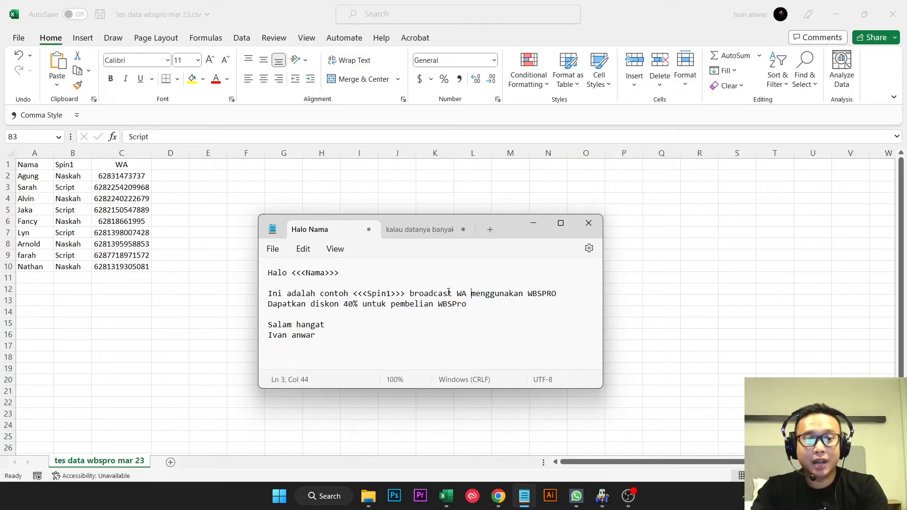
# Back in the Excel contact list, insert another column before the phone numbers and enter the header Spin2.
pyautogui.click(106, 152)
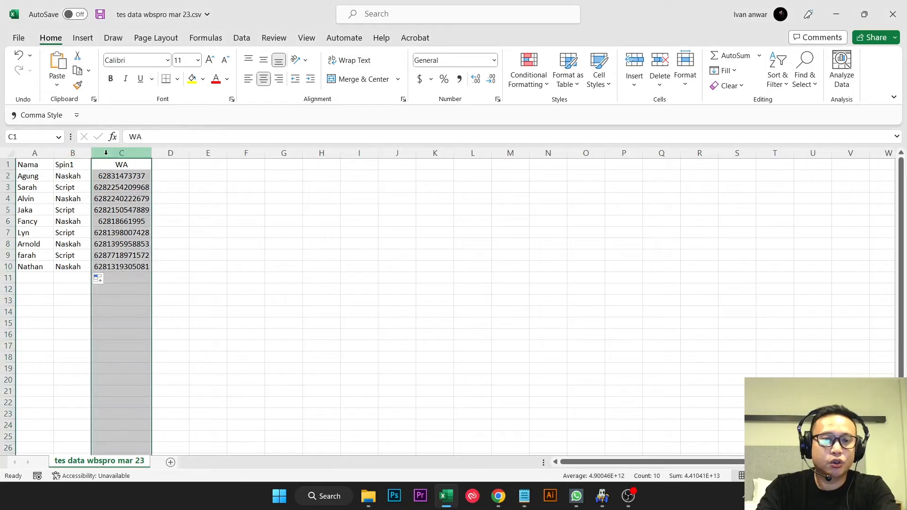
pyautogui.rightClick(106, 153)
pyautogui.click(151, 274)
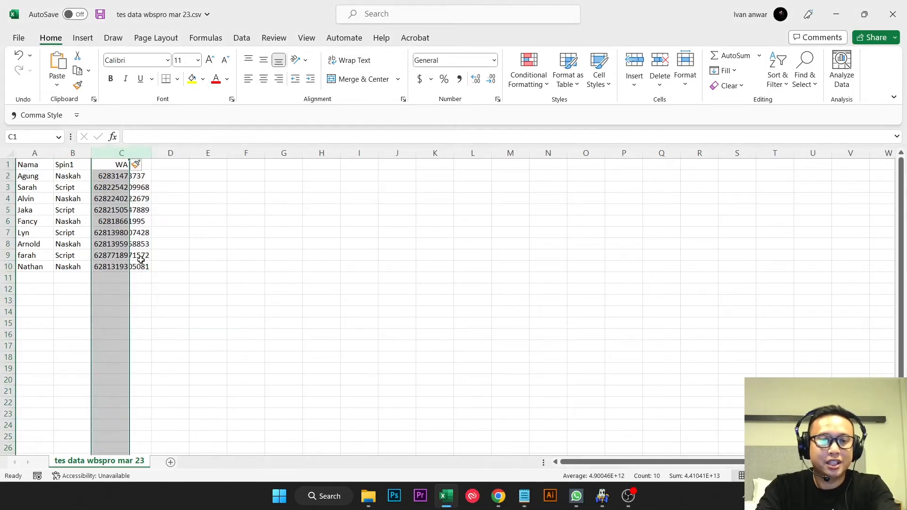
pyautogui.click(107, 165)
pyautogui.write('Spi')
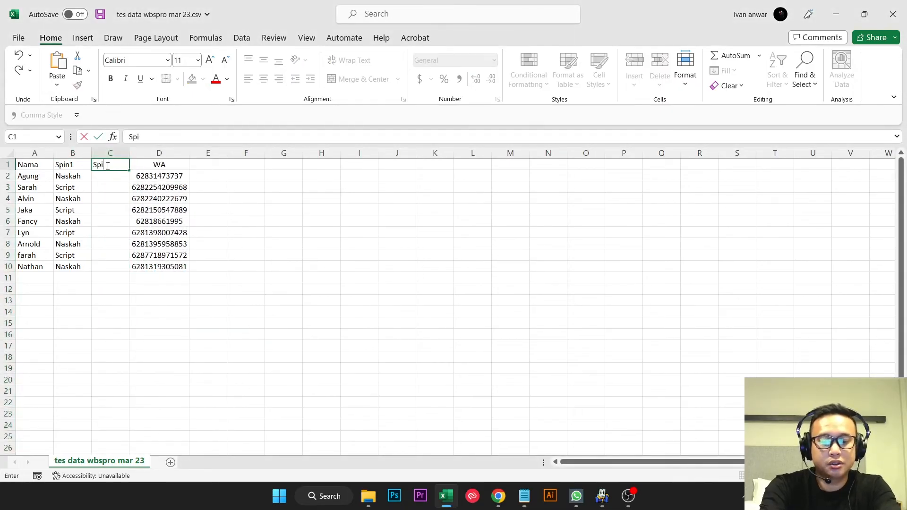
pyautogui.write('n2')
pyautogui.press('Return')
# Enter WA blast, Broadcast WA and Kirim WA under Spin2, fit the column width, and fill the pattern down to row 10.
pyautogui.write('WA')
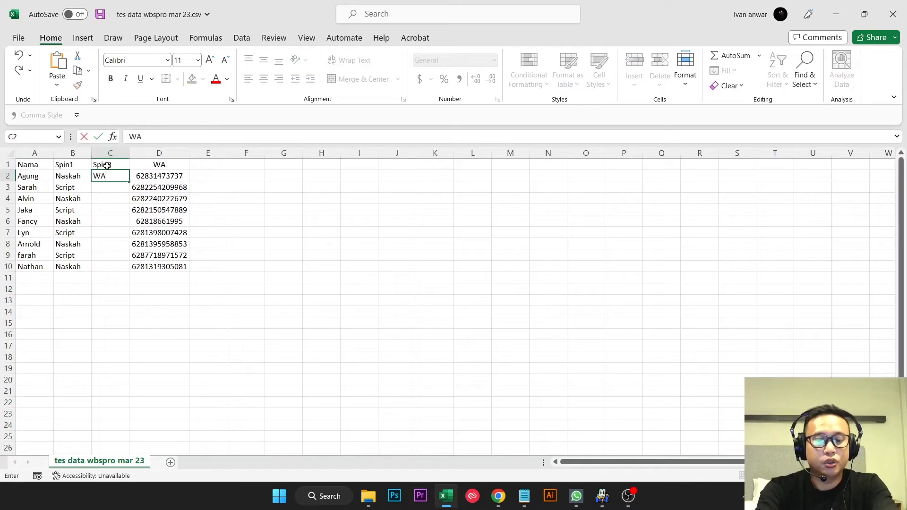
pyautogui.write(' blast')
pyautogui.press('Return')
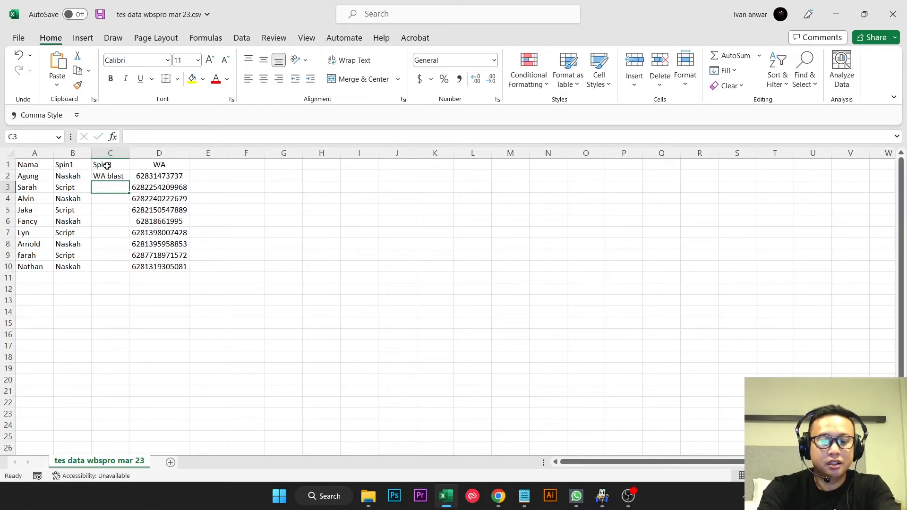
pyautogui.write('Broadcast WA')
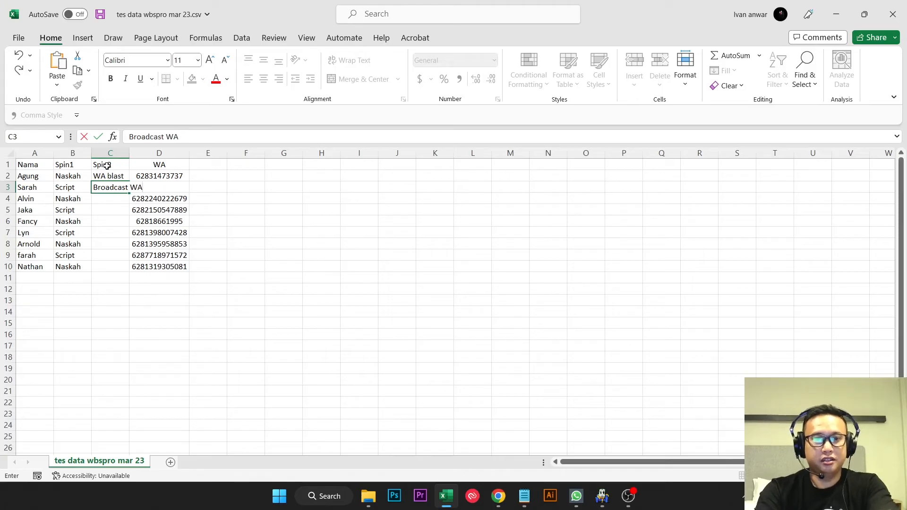
pyautogui.press('Return')
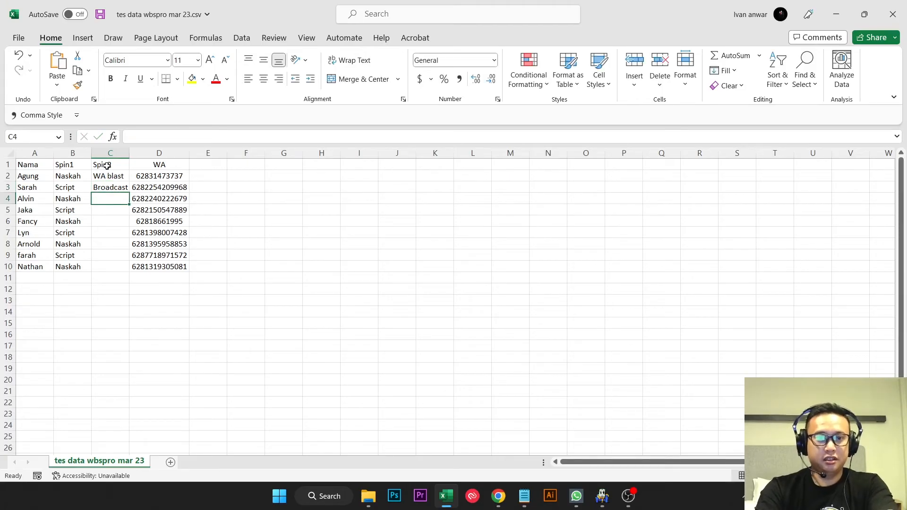
pyautogui.doubleClick(129, 151)
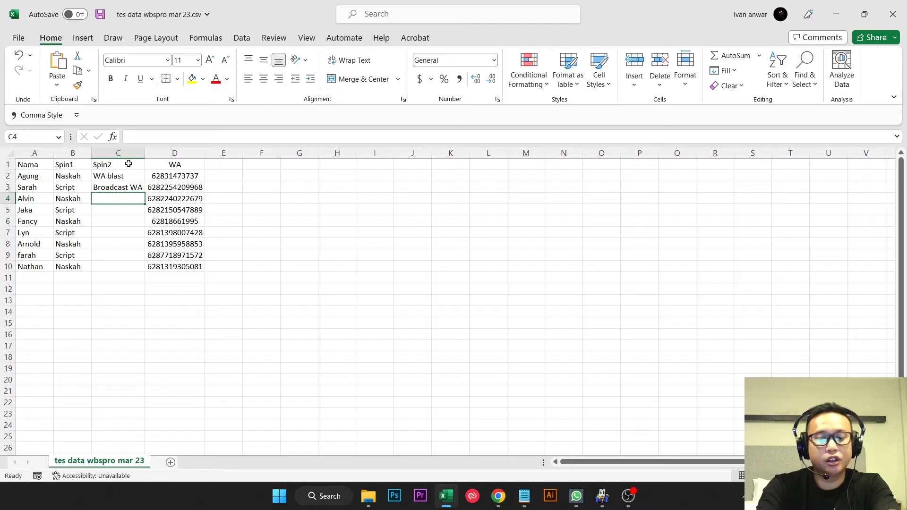
pyautogui.write('Kirim WA')
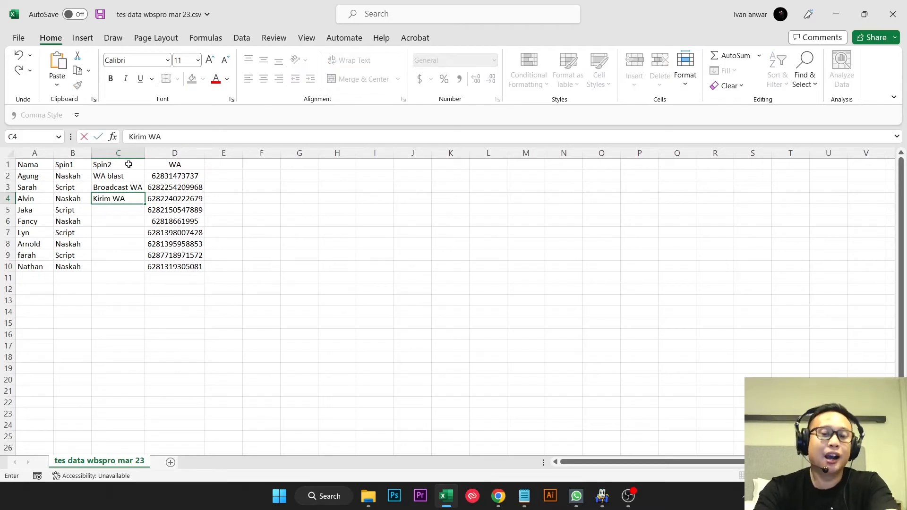
pyautogui.press('Return')
pyautogui.moveTo(129, 177); pyautogui.dragTo(136, 270)
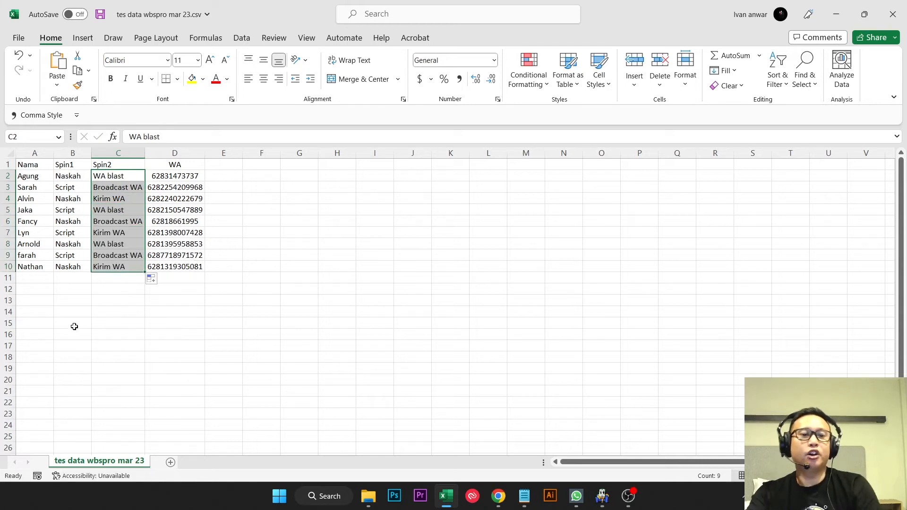
pyautogui.click(41, 176)
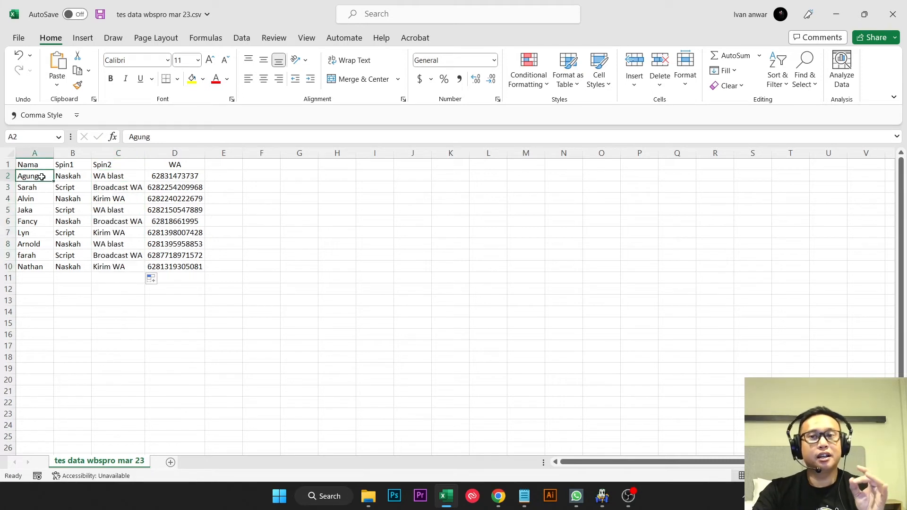
pyautogui.click(109, 178)
pyautogui.click(41, 186)
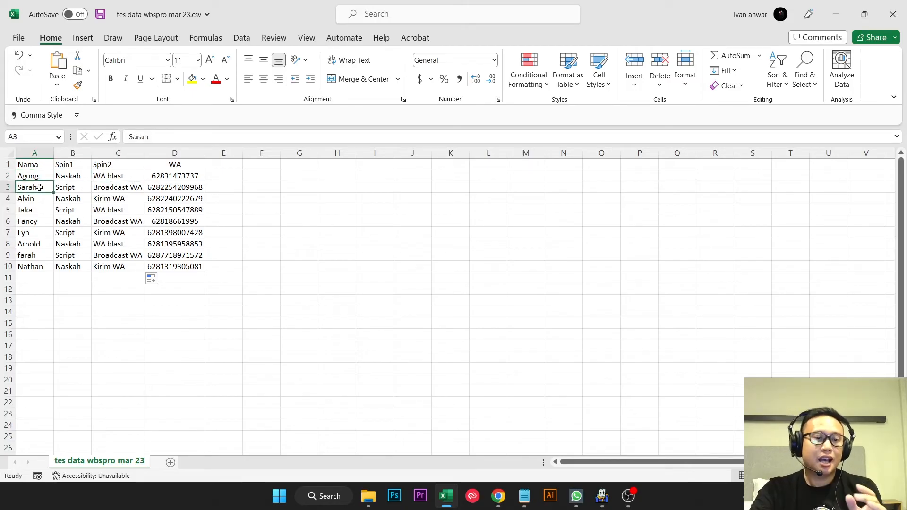
pyautogui.click(118, 186)
pyautogui.click(39, 199)
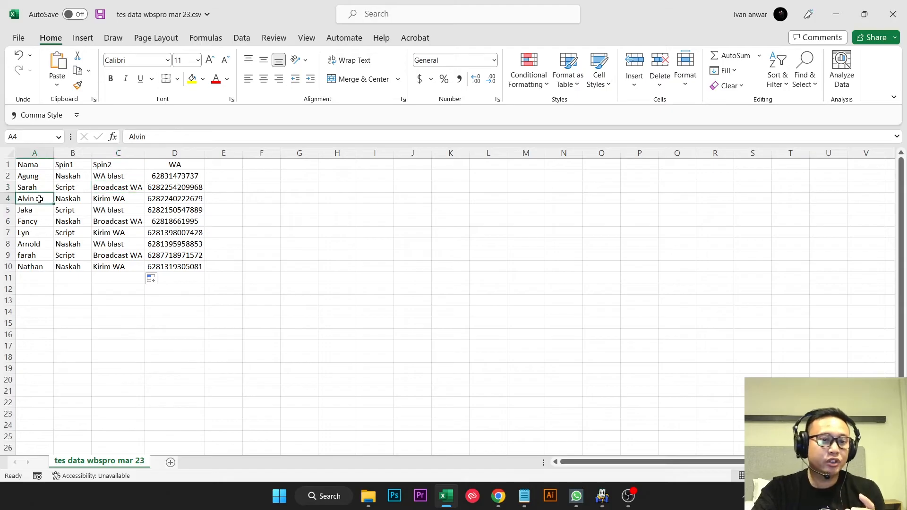
pyautogui.click(106, 197)
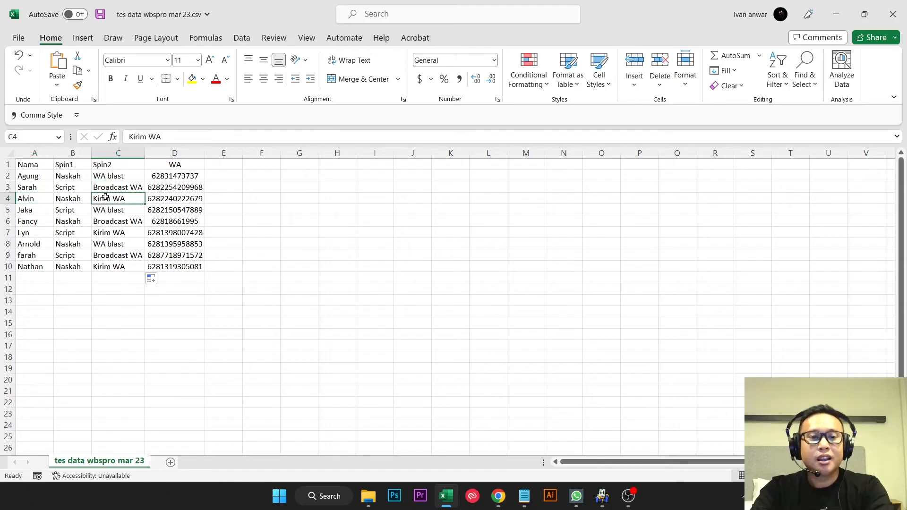
pyautogui.click(104, 163)
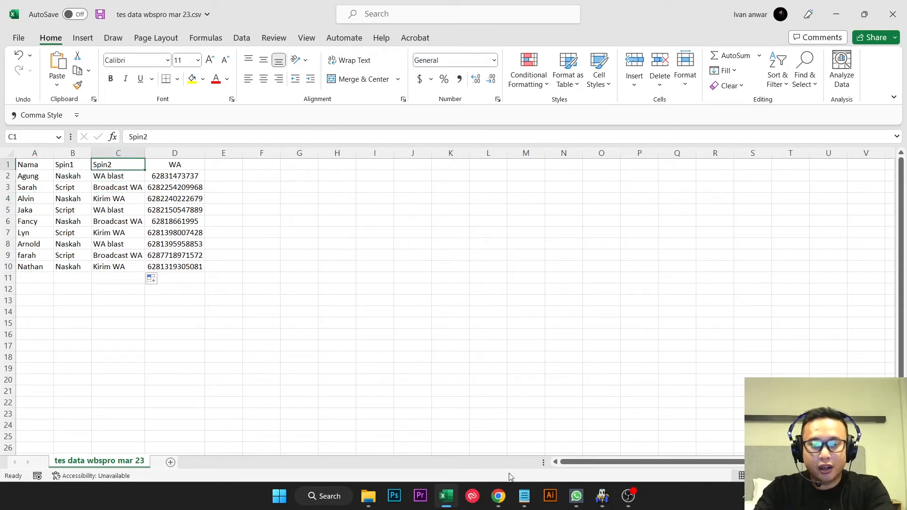
# Switch to the Notepad message and replace "broadcast WA" with the placeholder <<<Spin2>>>.
pyautogui.click(524, 495)
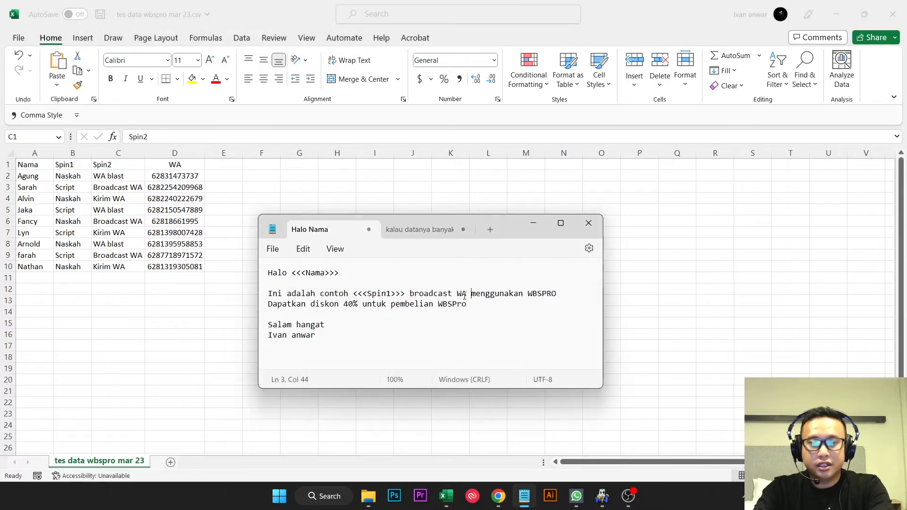
pyautogui.click(466, 294)
pyautogui.hotkey('ctrl', 'shift', 'Left')
pyautogui.hotkey('ctrl', 'shift', 'Left')
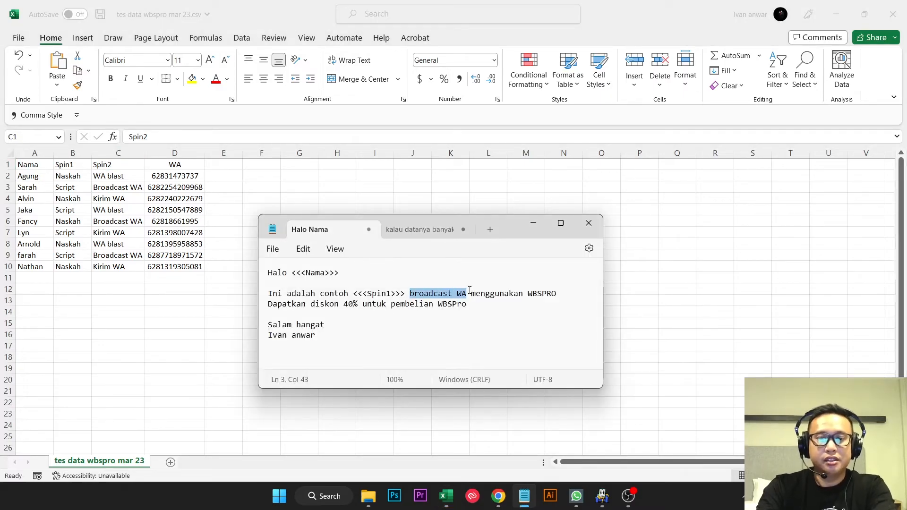
pyautogui.write('<<<Spin')
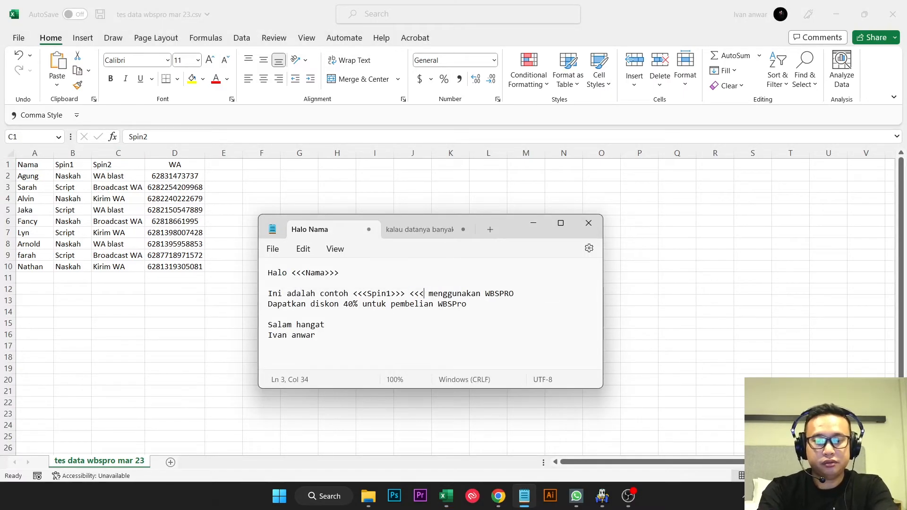
pyautogui.write('2')
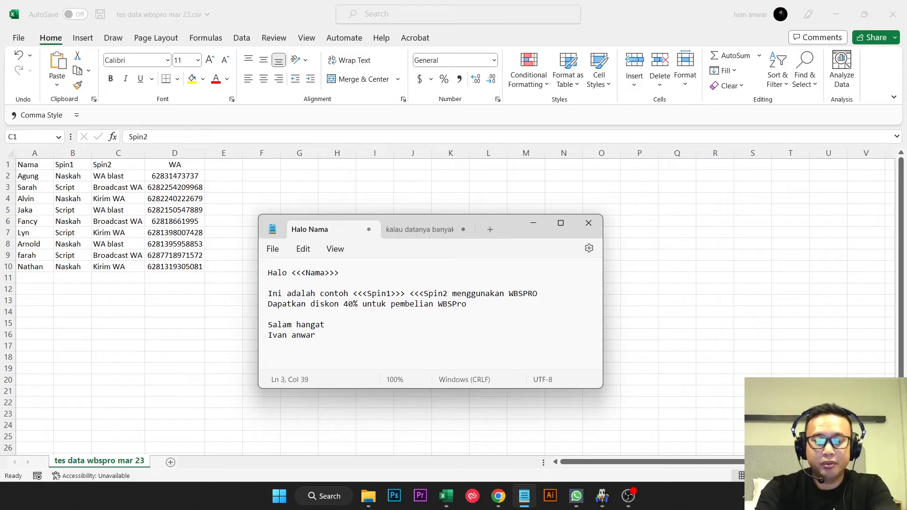
pyautogui.write('>>>')
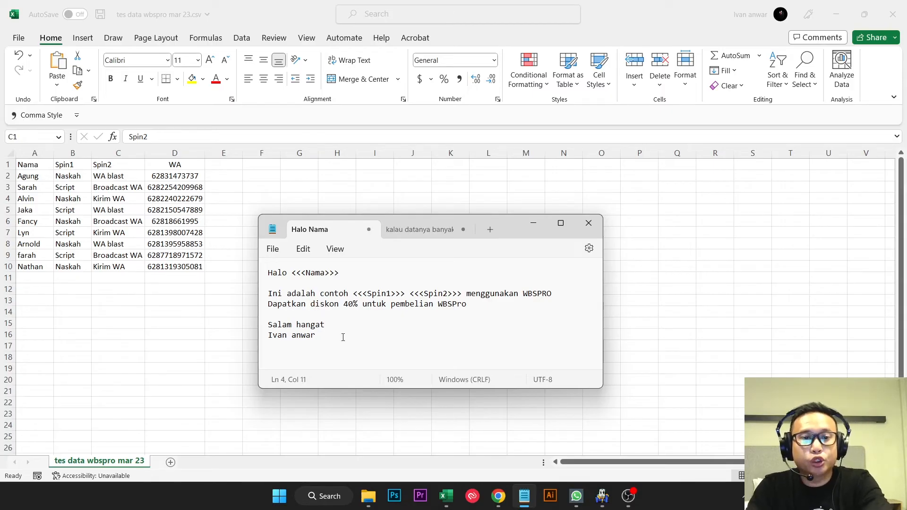
# Back in the Excel contact list, insert a column before the WA numbers and enter the header Spin3.
pyautogui.click(165, 156)
pyautogui.click(165, 157)
pyautogui.rightClick(165, 157)
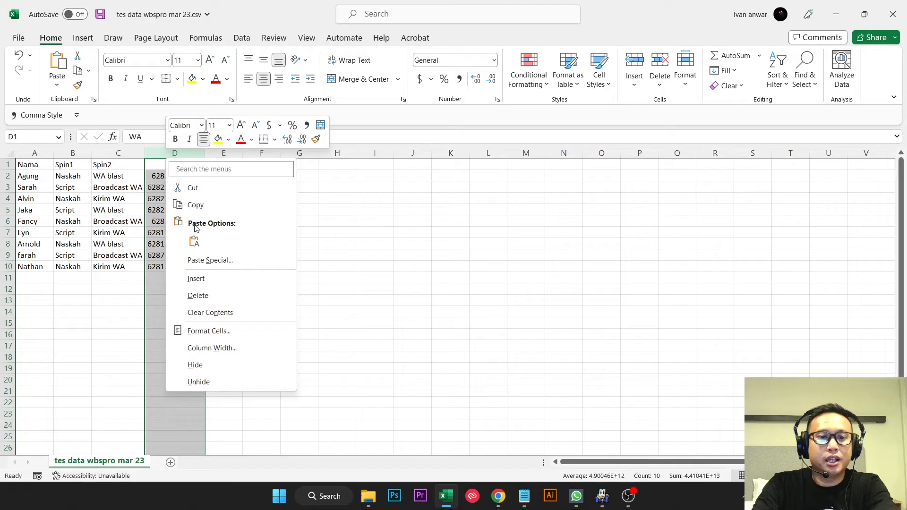
pyautogui.click(207, 277)
pyautogui.click(163, 165)
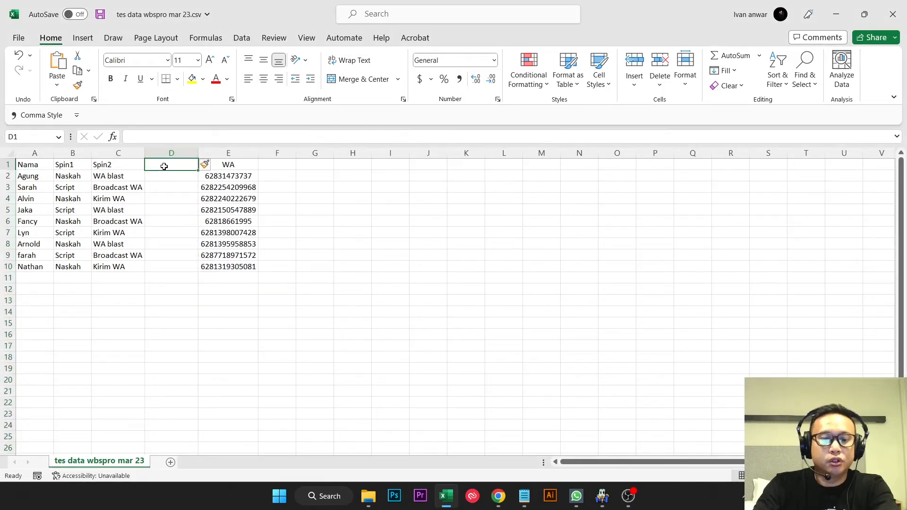
pyautogui.write('Soin')
pyautogui.press('BackSpace')
pyautogui.press('BackSpace')
pyautogui.press('BackSpace')
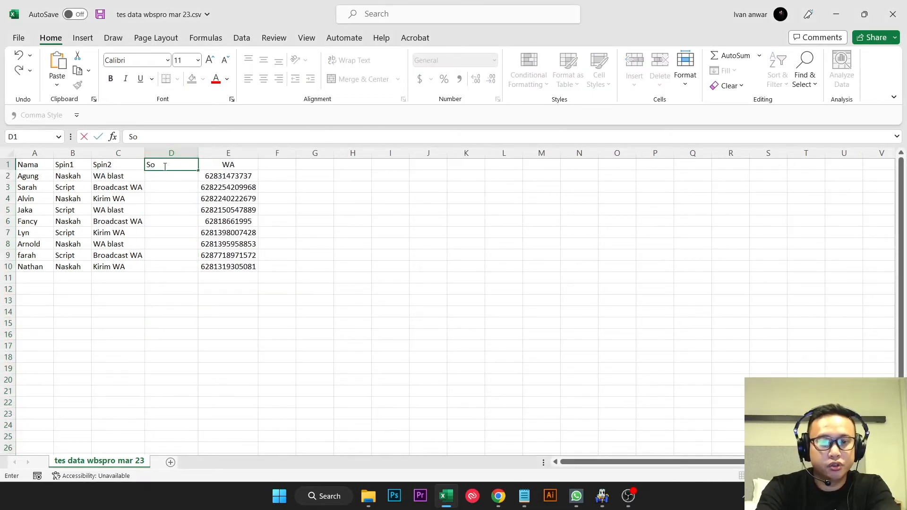
pyautogui.write('pin3')
pyautogui.press('Return')
# Enter Potongan and Diskon in the first two Spin3 cells and fill the alternating pattern down to row 10.
pyautogui.write('Potongan')
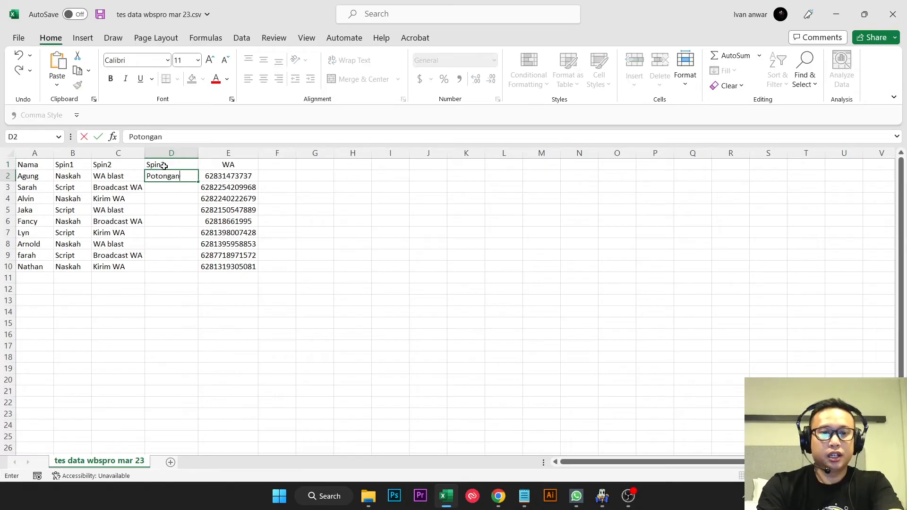
pyautogui.press('Return')
pyautogui.write('Diskon')
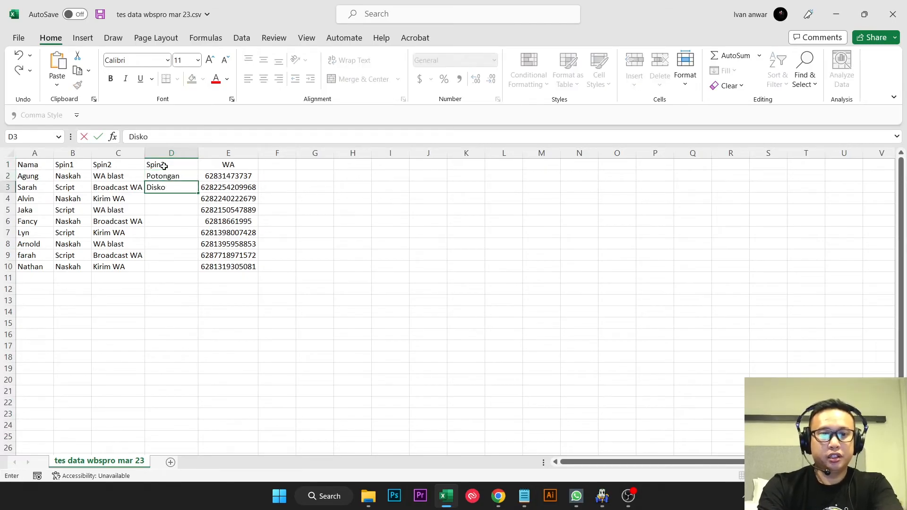
pyautogui.press('Return')
pyautogui.moveTo(168, 176); pyautogui.dragTo(195, 258)
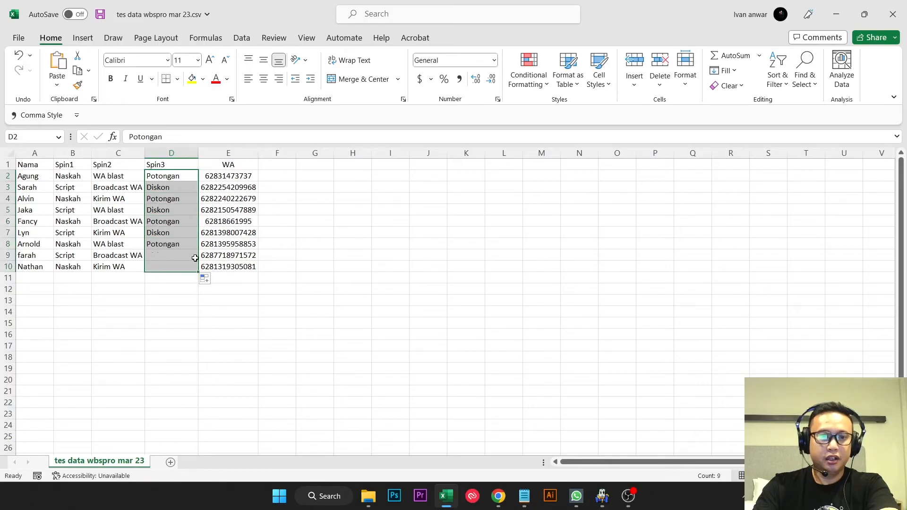
pyautogui.click(168, 165)
# Switch to the Notepad message and replace the word "diskon" with the placeholder <<<Spin3>>>.
pyautogui.hotkey('alt', 'Tab')
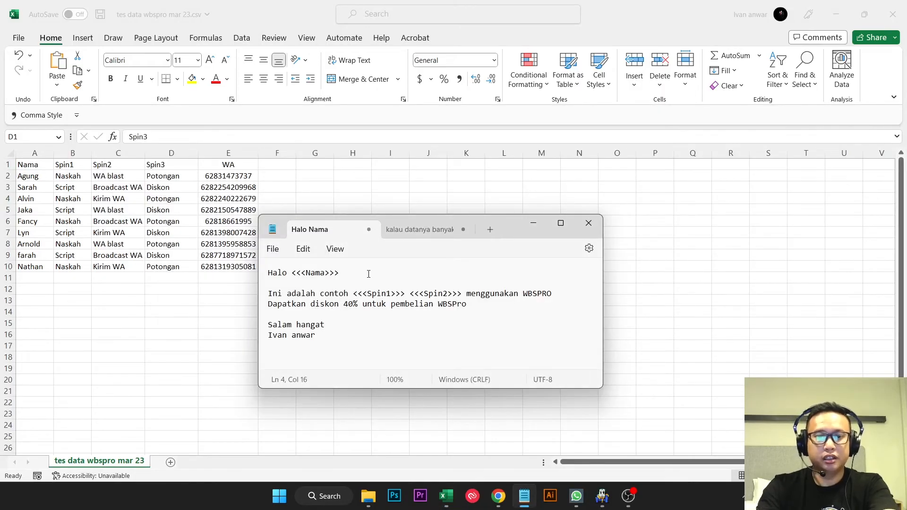
pyautogui.hotkey('ctrl', 'shift', 'Left')
pyautogui.write('<<<Spin')
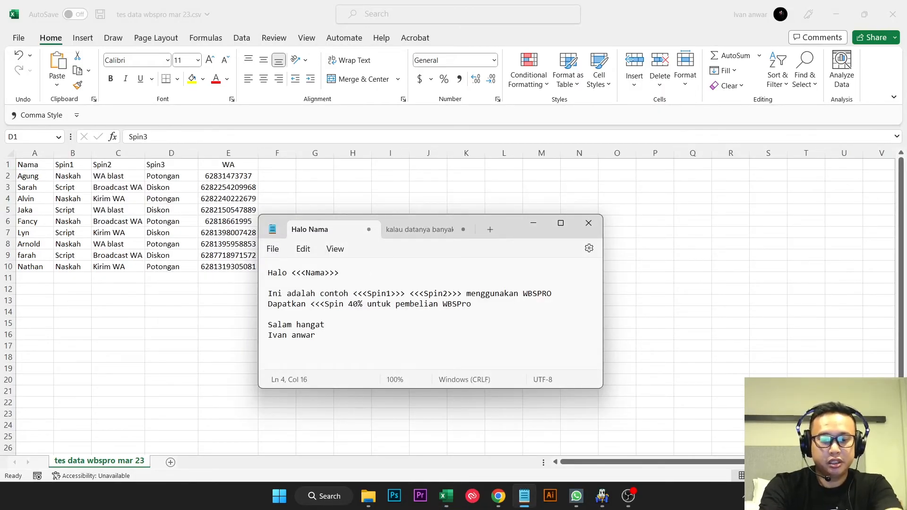
pyautogui.write('3>>>')
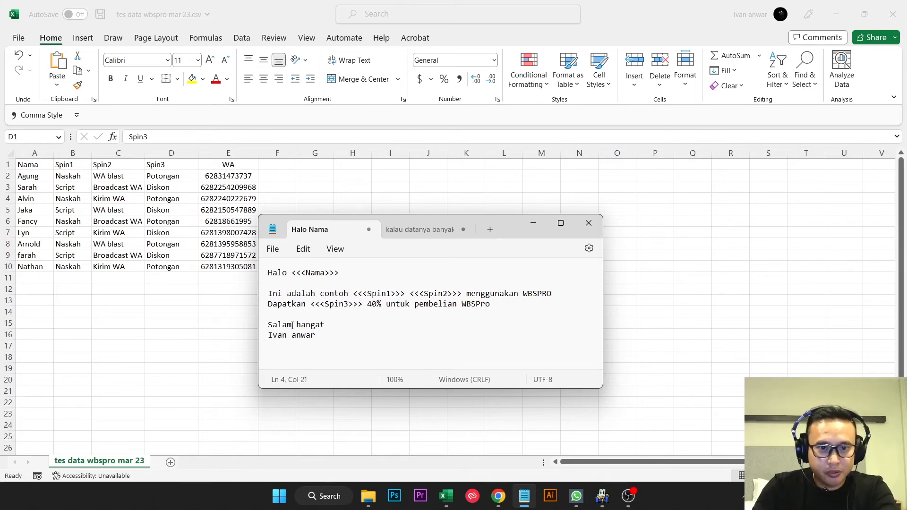
pyautogui.click(326, 324)
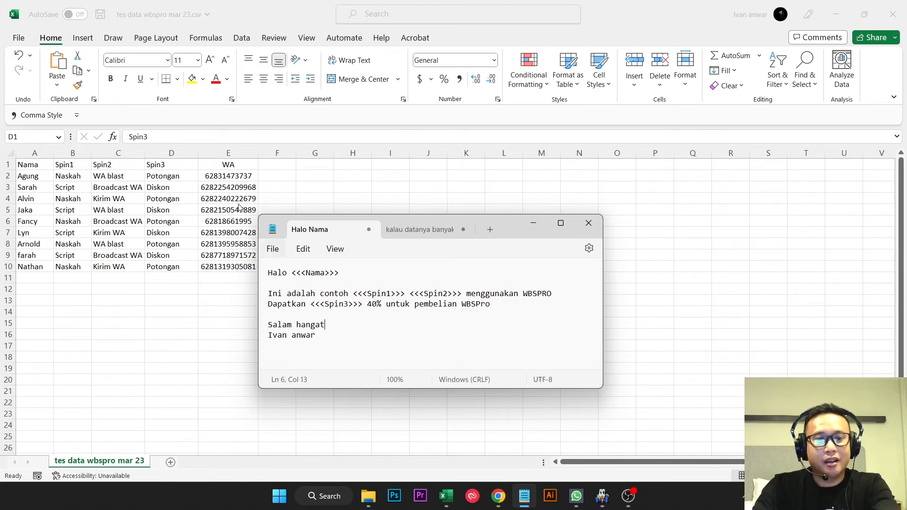
# Return to the Excel contact list, insert one more column before the WA numbers and enter the header Spin4.
pyautogui.click(222, 153)
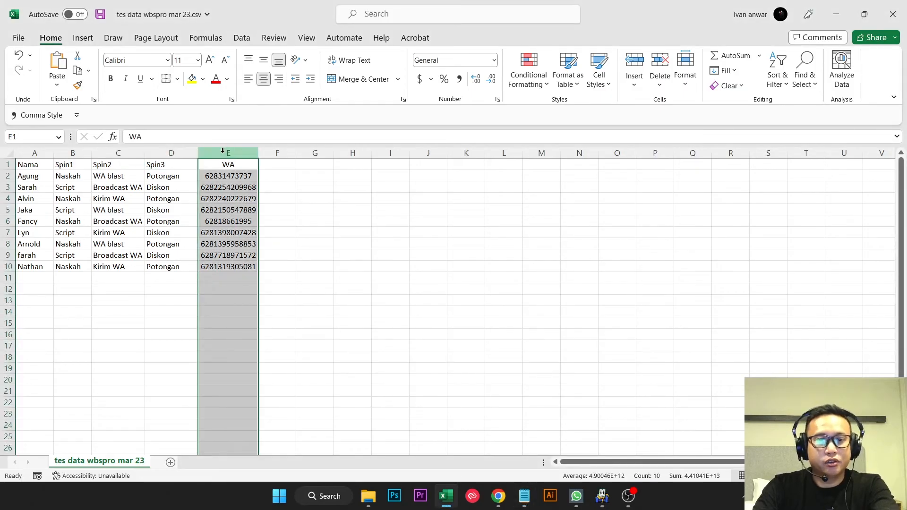
pyautogui.rightClick(222, 153)
pyautogui.click(272, 274)
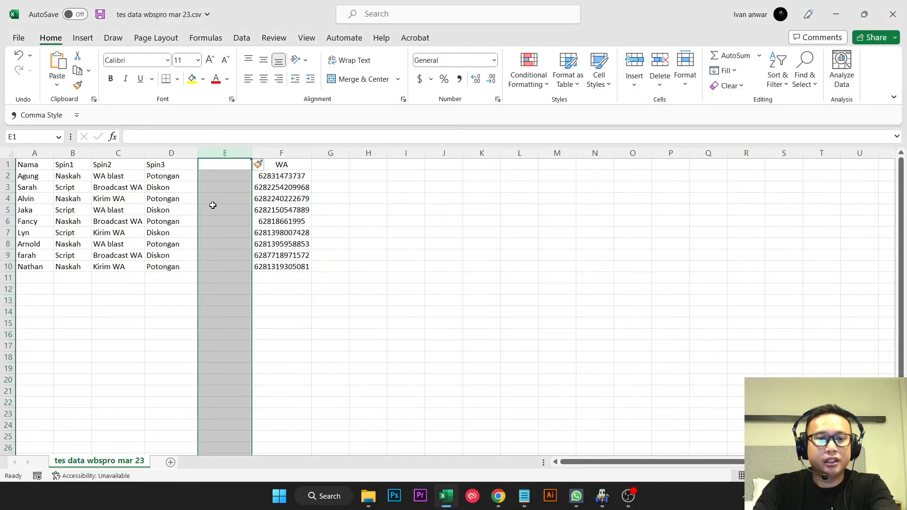
pyautogui.click(217, 165)
pyautogui.write('Spin4')
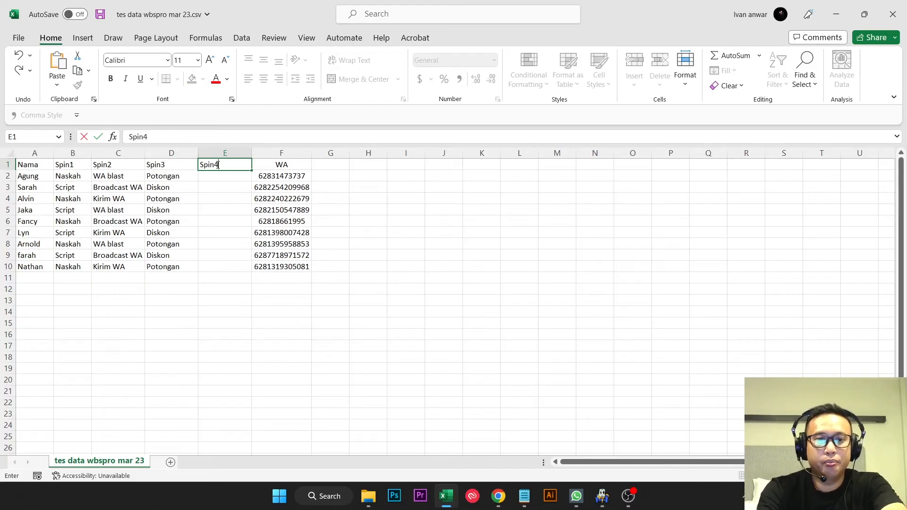
pyautogui.press('Return')
# Enter Salam Hangat and Regards in the first two Spin4 cells and fill the alternating pattern down to row 10.
pyautogui.write('Salam Hangat')
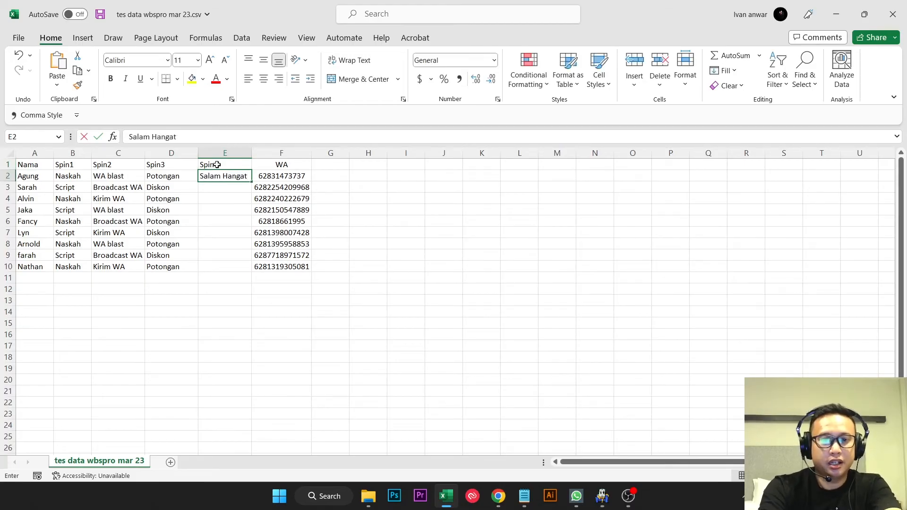
pyautogui.press('Return')
pyautogui.write('Regards')
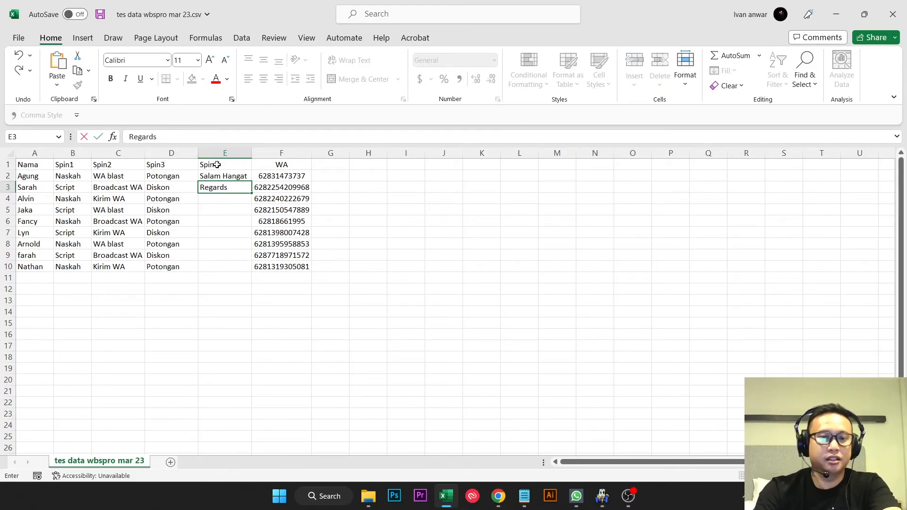
pyautogui.press('Return')
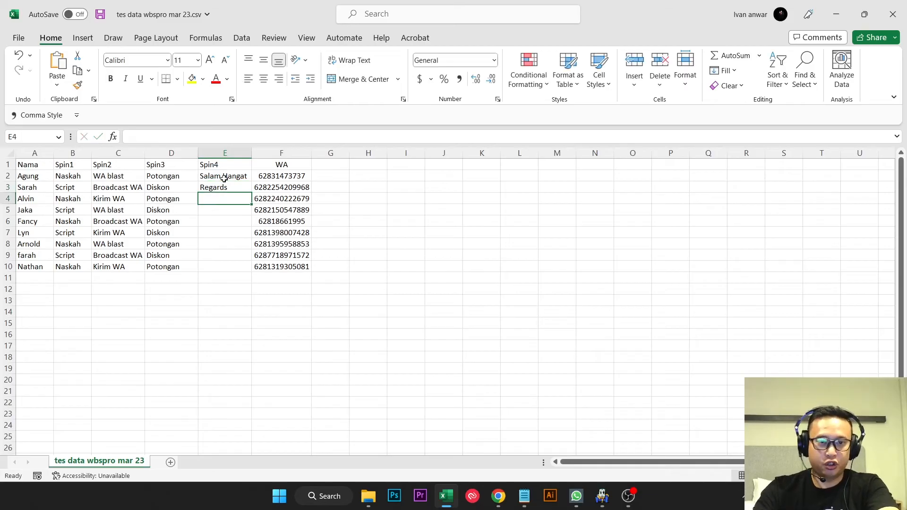
pyautogui.moveTo(224, 178); pyautogui.dragTo(243, 268)
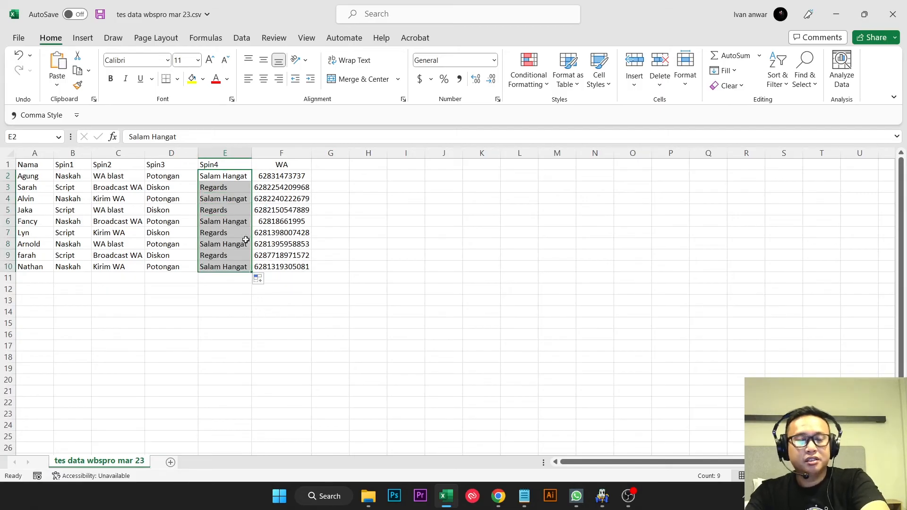
# Switch to the Notepad message and replace the closing "Salam hangat" with the placeholder <<<Spin4>>>.
pyautogui.hotkey('alt', 'Tab')
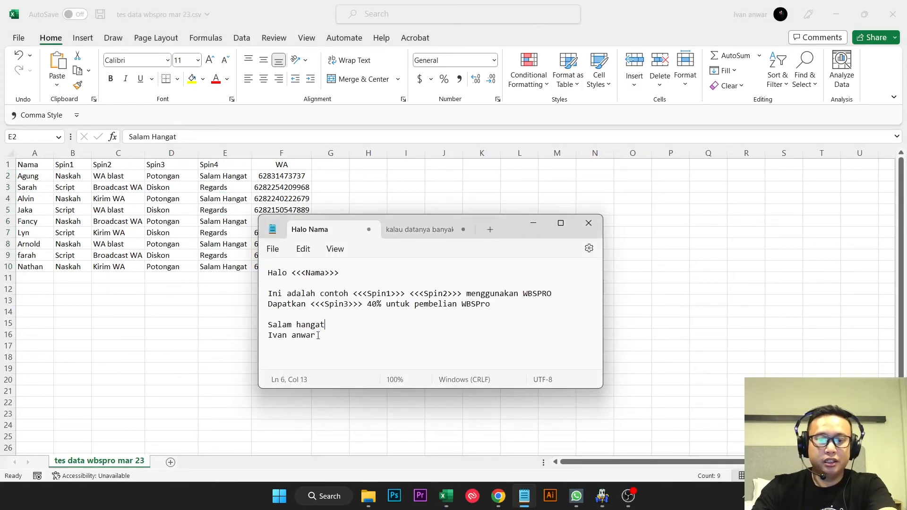
pyautogui.moveTo(331, 325); pyautogui.dragTo(267, 325)
pyautogui.press('BackSpace')
pyautogui.write('<<<Spin4')
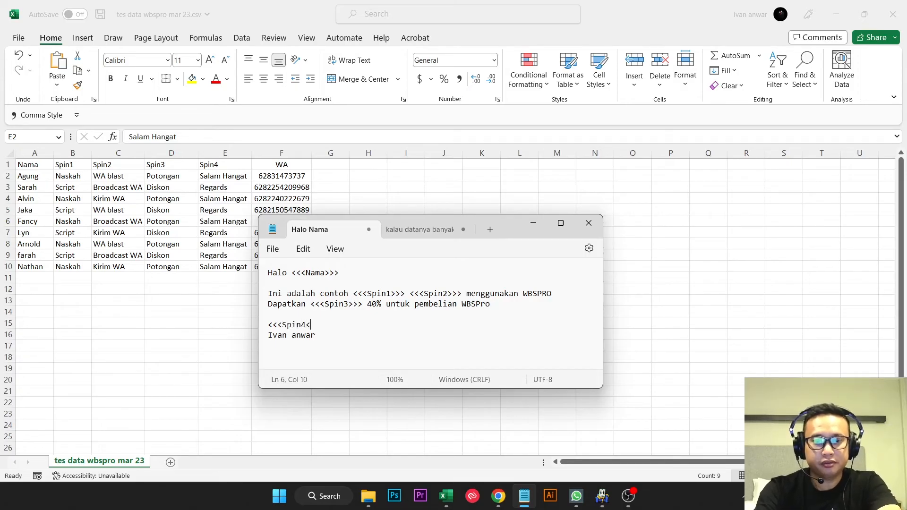
pyautogui.write('>>>')
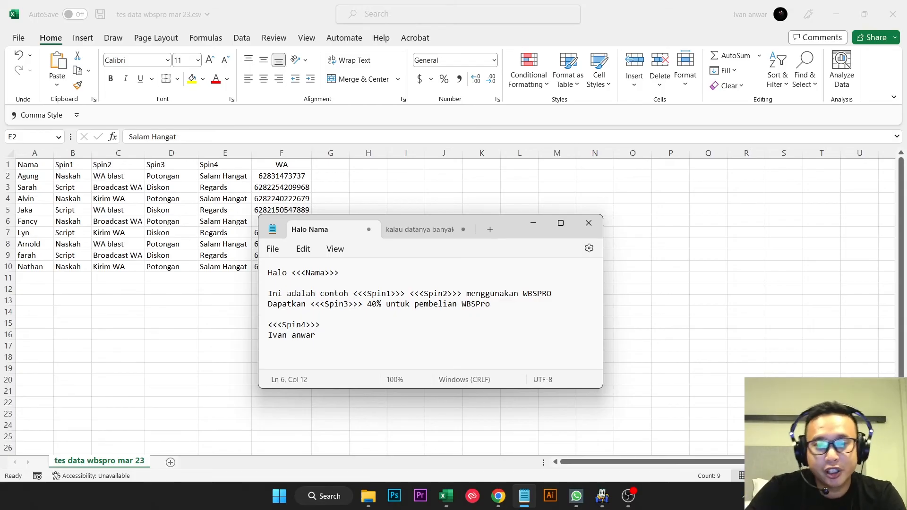
# Switch to WBSPro, import tes data wbspro mar 23.csv into the WhatsApp number list and check its remaining columns.
pyautogui.click(602, 496)
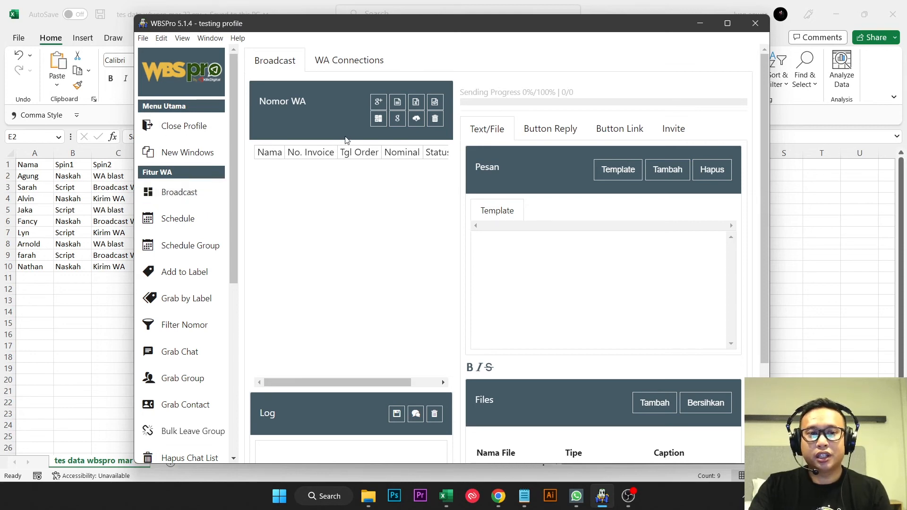
pyautogui.click(397, 105)
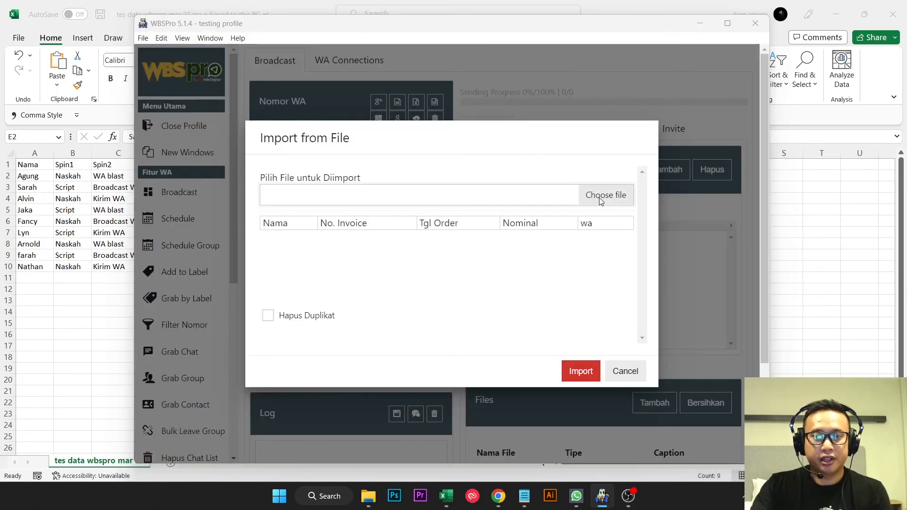
pyautogui.click(598, 197)
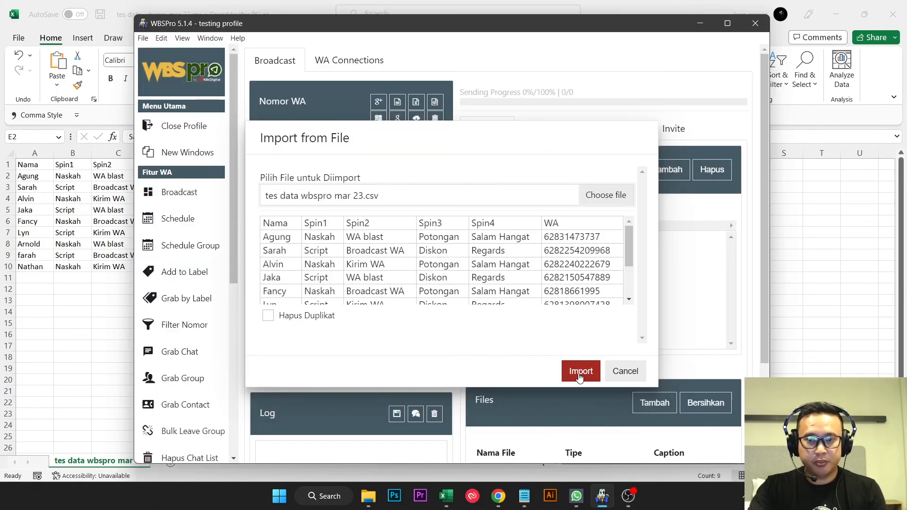
pyautogui.click(580, 372)
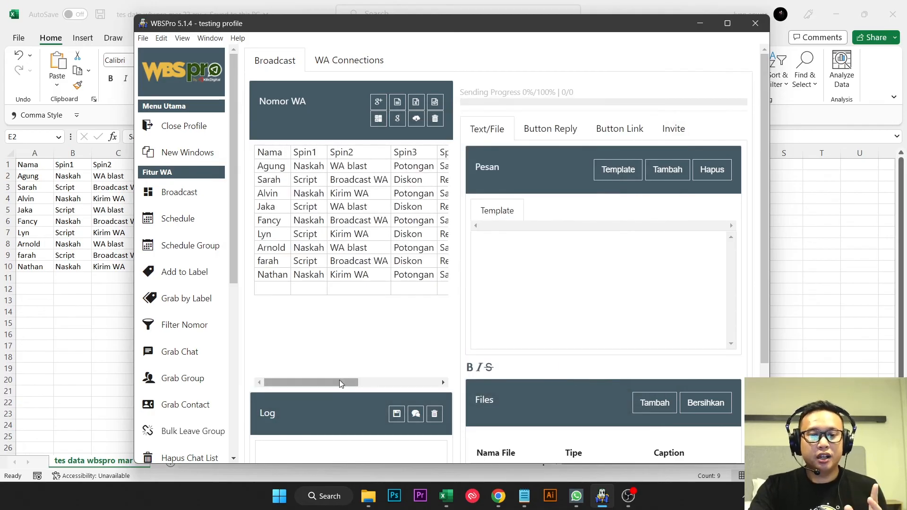
pyautogui.moveTo(339, 382); pyautogui.dragTo(436, 385)
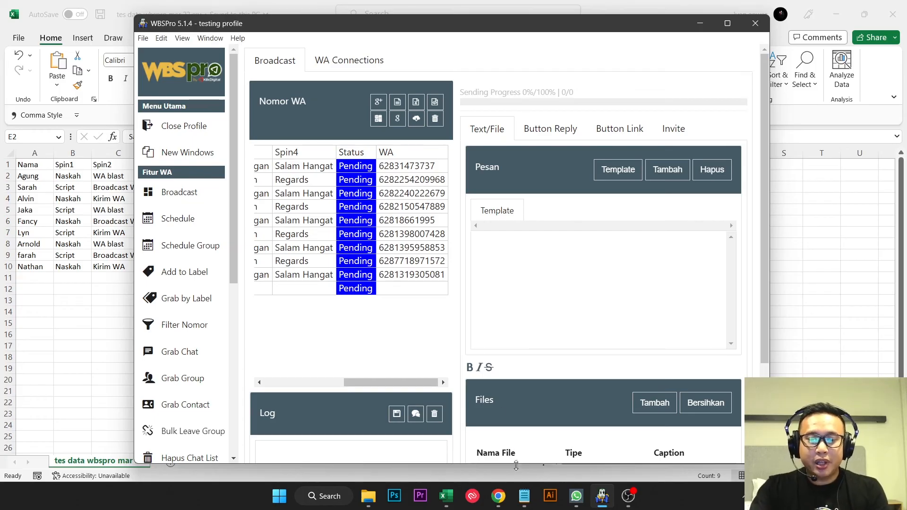
# Copy the entire Notepad message and paste it into a newly added broadcast message in WBSPro.
pyautogui.click(523, 496)
pyautogui.hotkey('ctrl', 'a')
pyautogui.hotkey('ctrl', 'c')
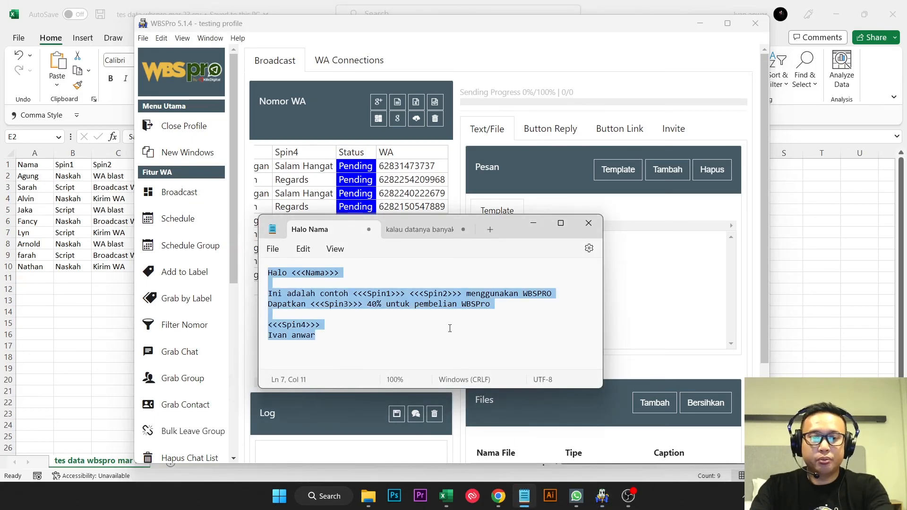
pyautogui.rightClick(425, 292)
pyautogui.click(458, 107)
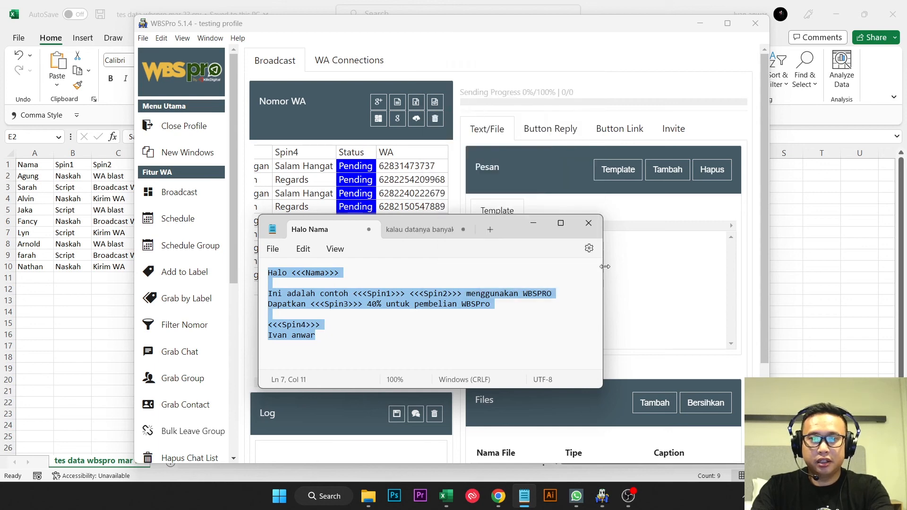
pyautogui.click(647, 292)
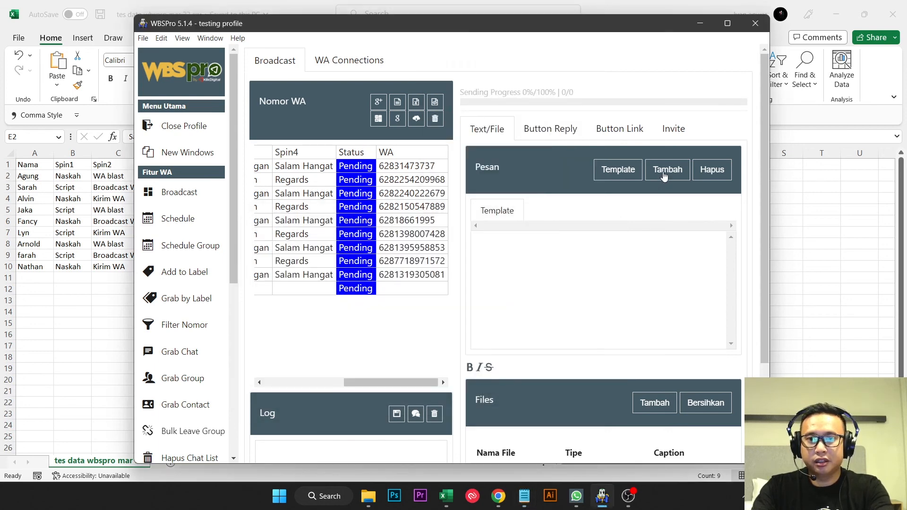
pyautogui.click(666, 169)
pyautogui.click(514, 253)
pyautogui.rightClick(515, 253)
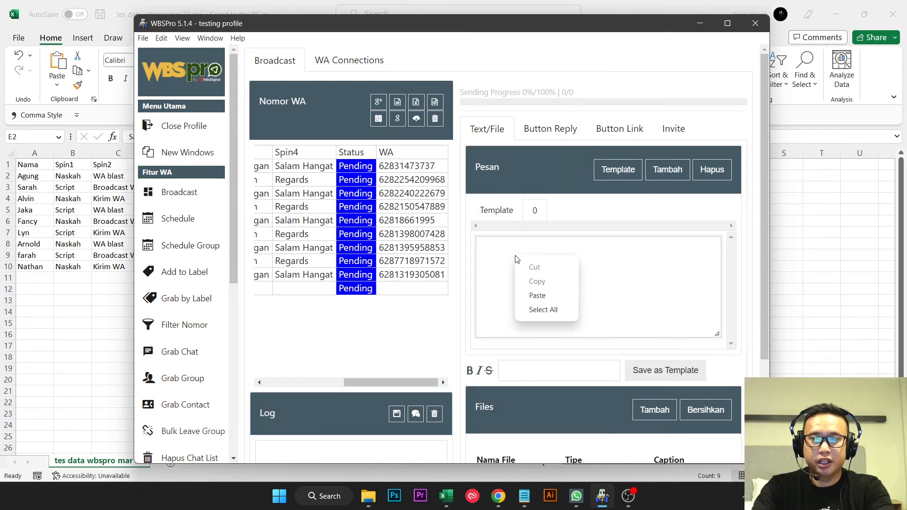
pyautogui.click(542, 293)
# Add a period and a blank line after "menggunakan WBSPRO" in the message, and make the sender's name in the sign-off bold.
pyautogui.click(587, 274)
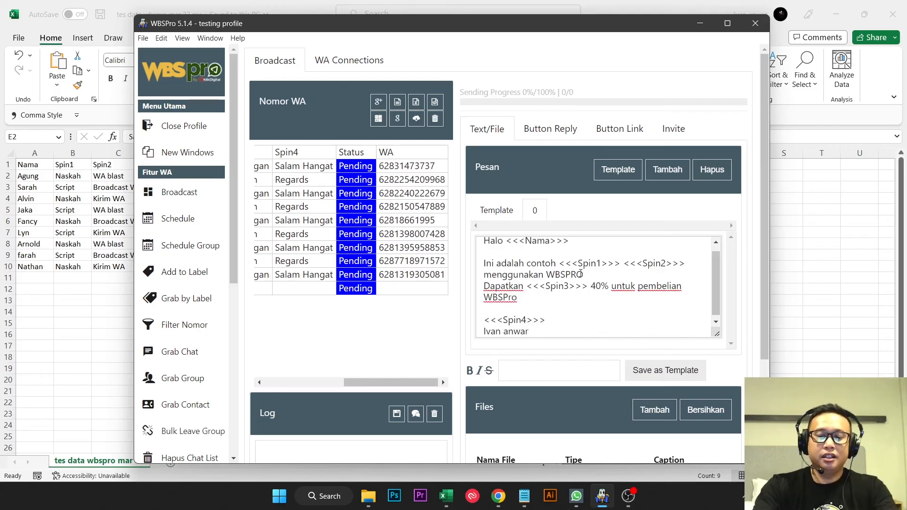
pyautogui.press('Return')
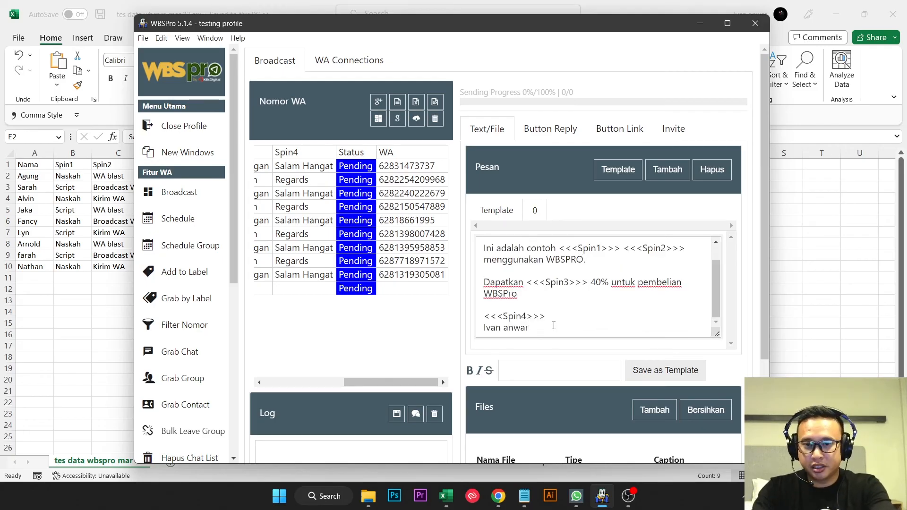
pyautogui.tripleClick(553, 326)
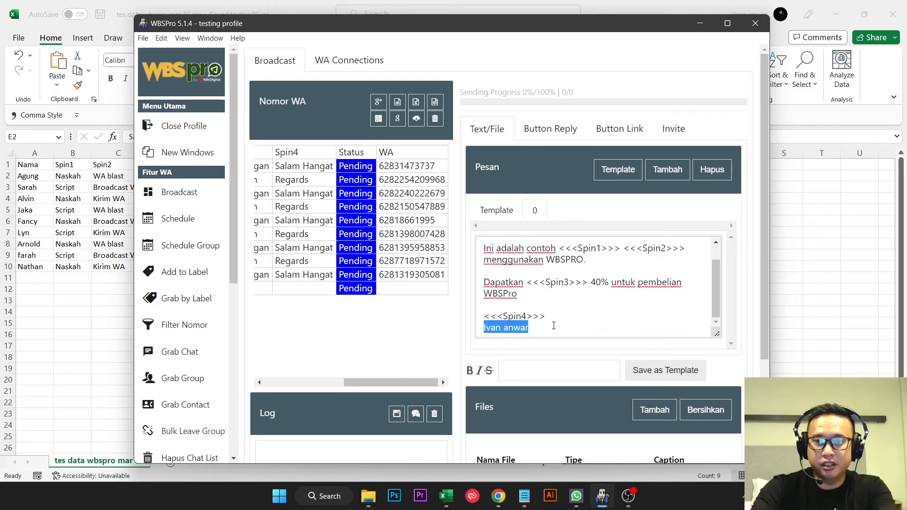
pyautogui.click(470, 371)
pyautogui.click(588, 310)
pyautogui.scroll(1, 587, 309)
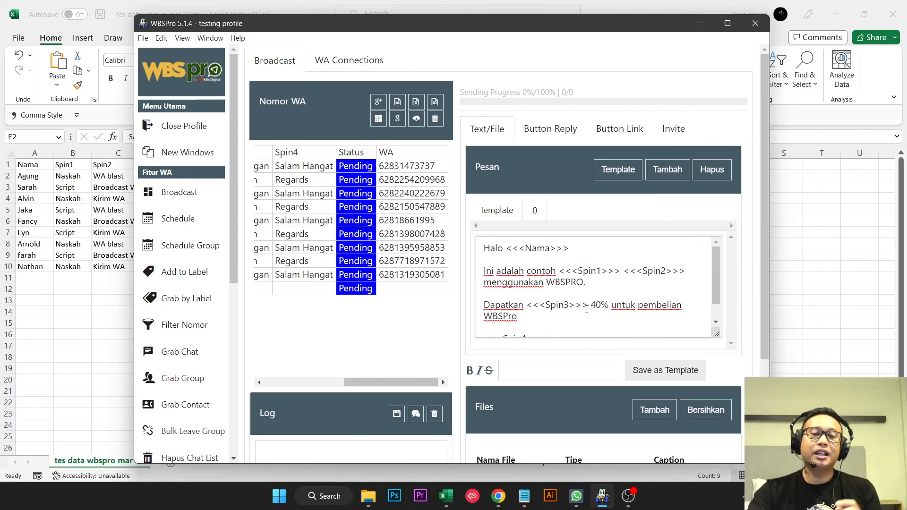